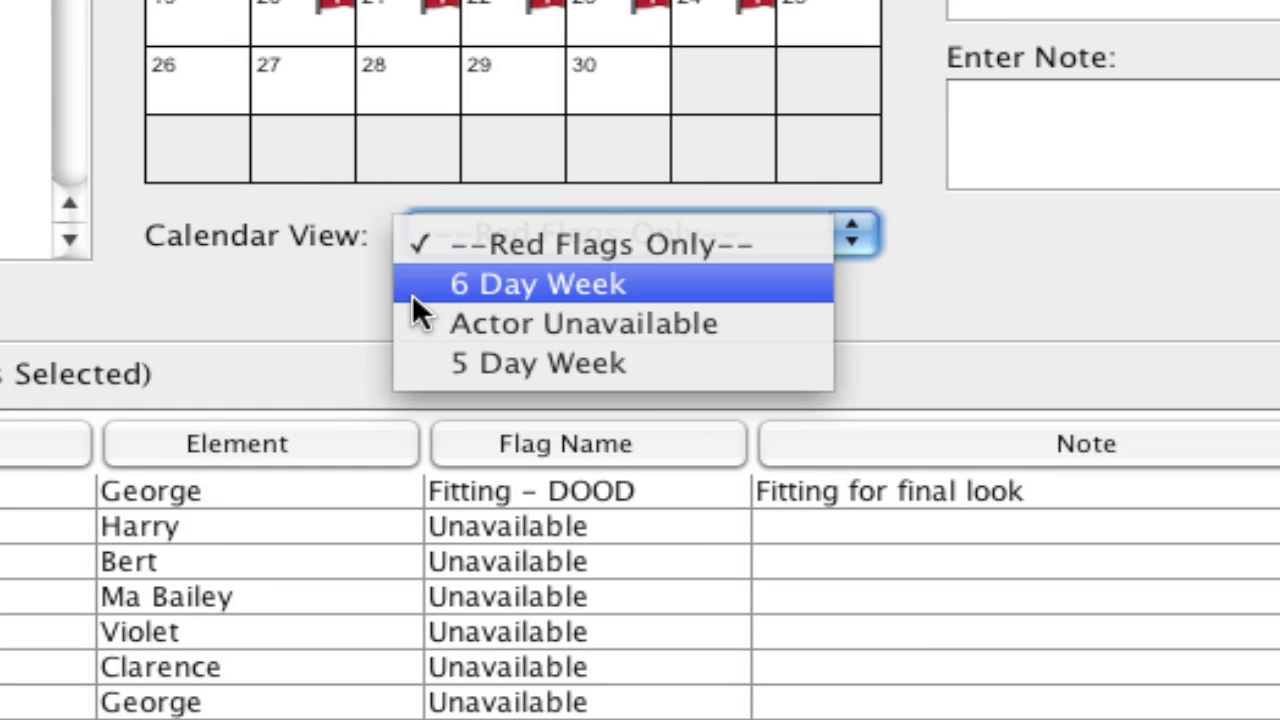
View the red flag calendar with the 5 Day Week calendar, return it to Red Flags Only, and close Red Flag Entry
{"action": "left_click", "coordinate": [407, 362]}
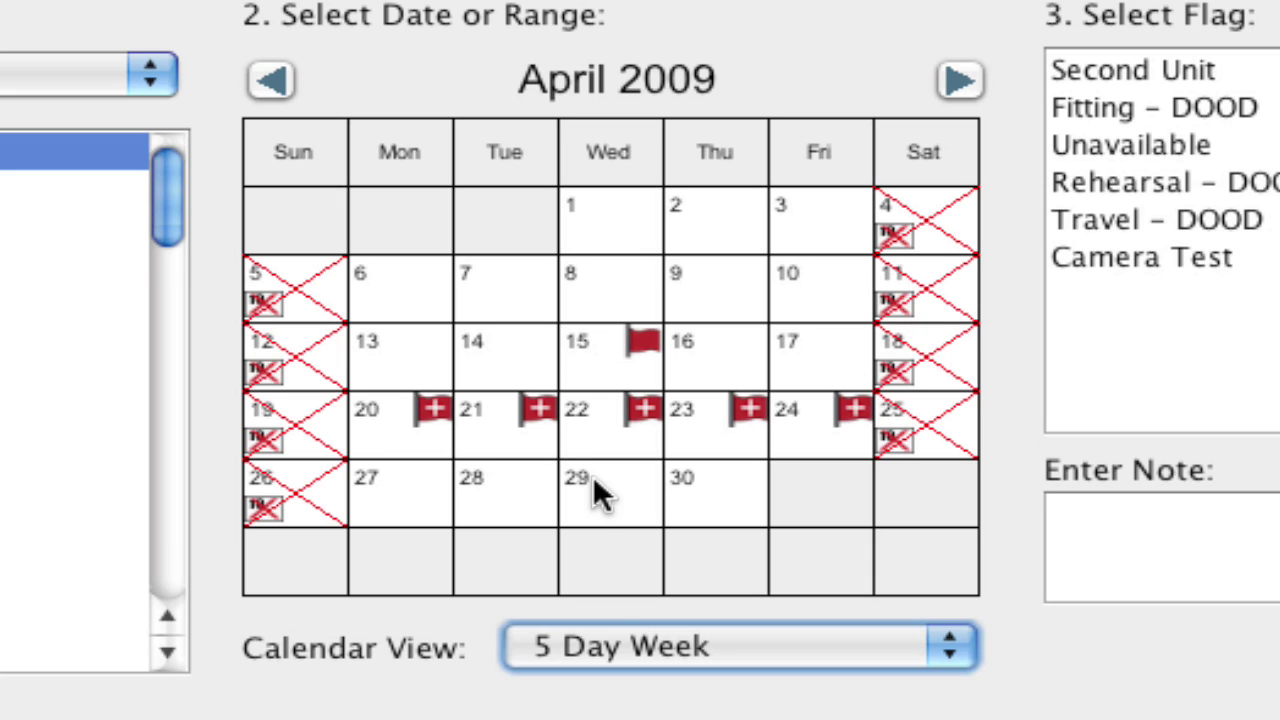
{"action": "left_click", "coordinate": [595, 648]}
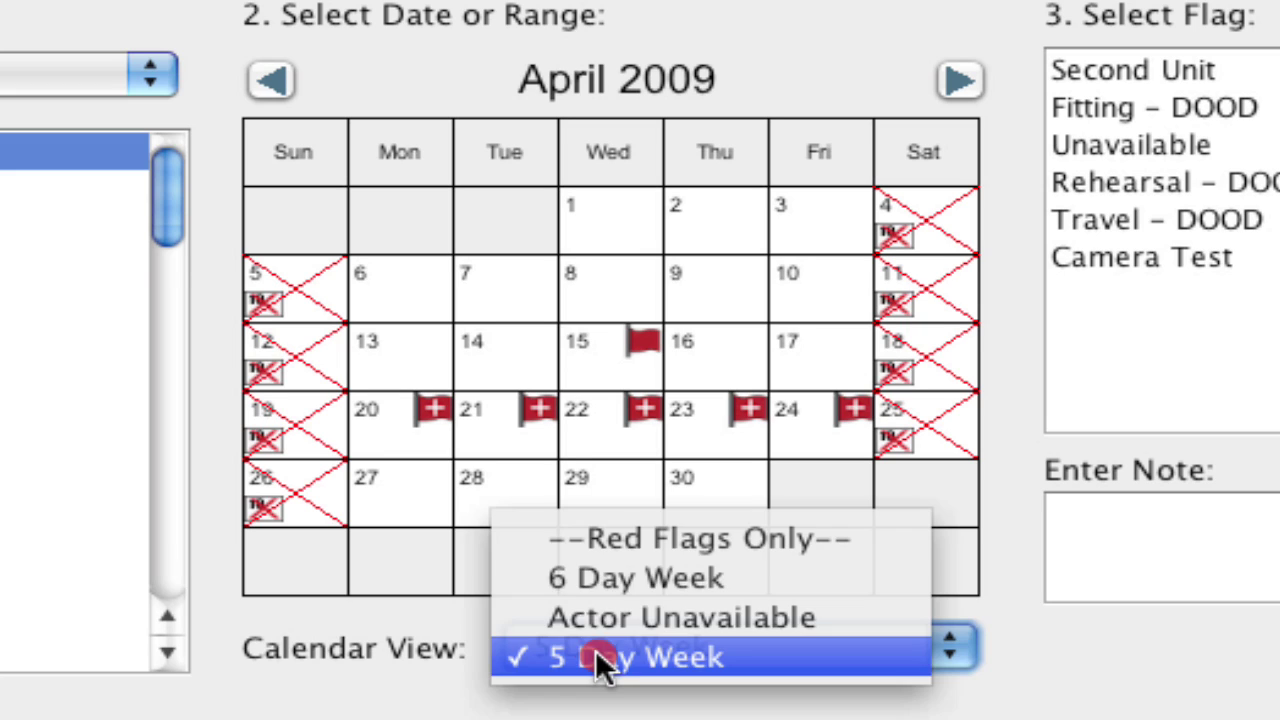
{"action": "left_click", "coordinate": [520, 539]}
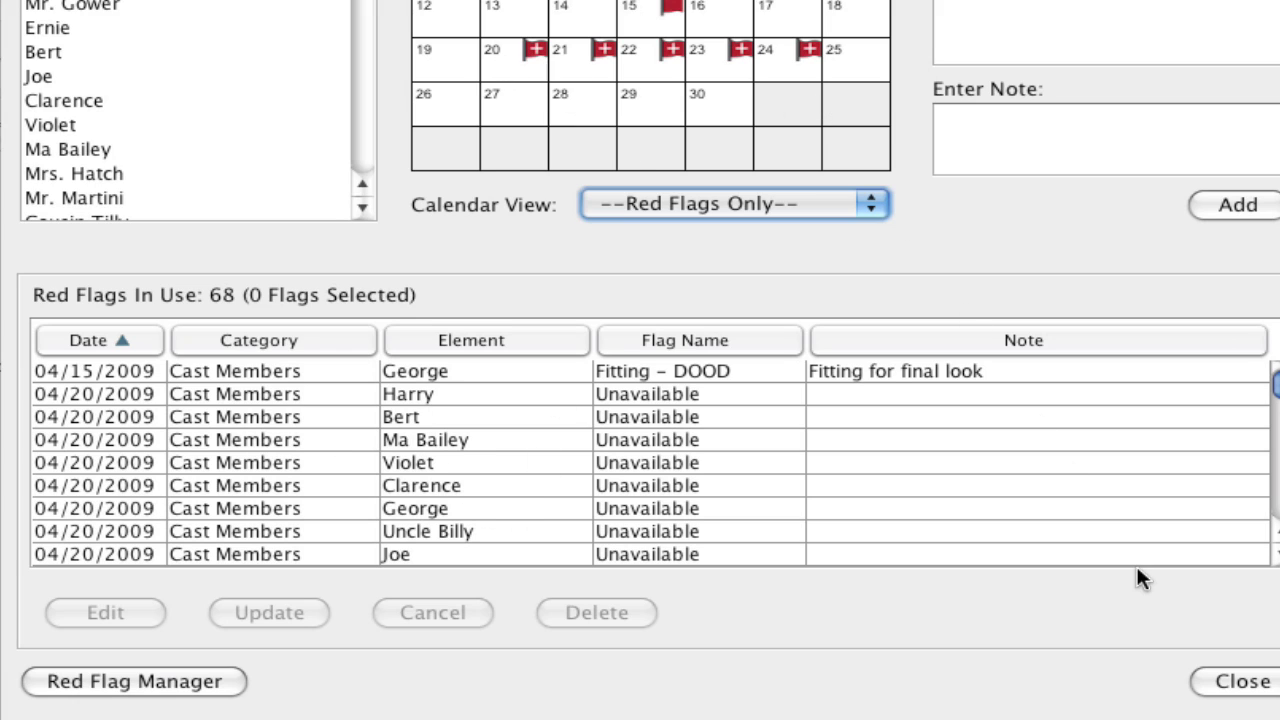
{"action": "left_click", "coordinate": [1232, 680]}
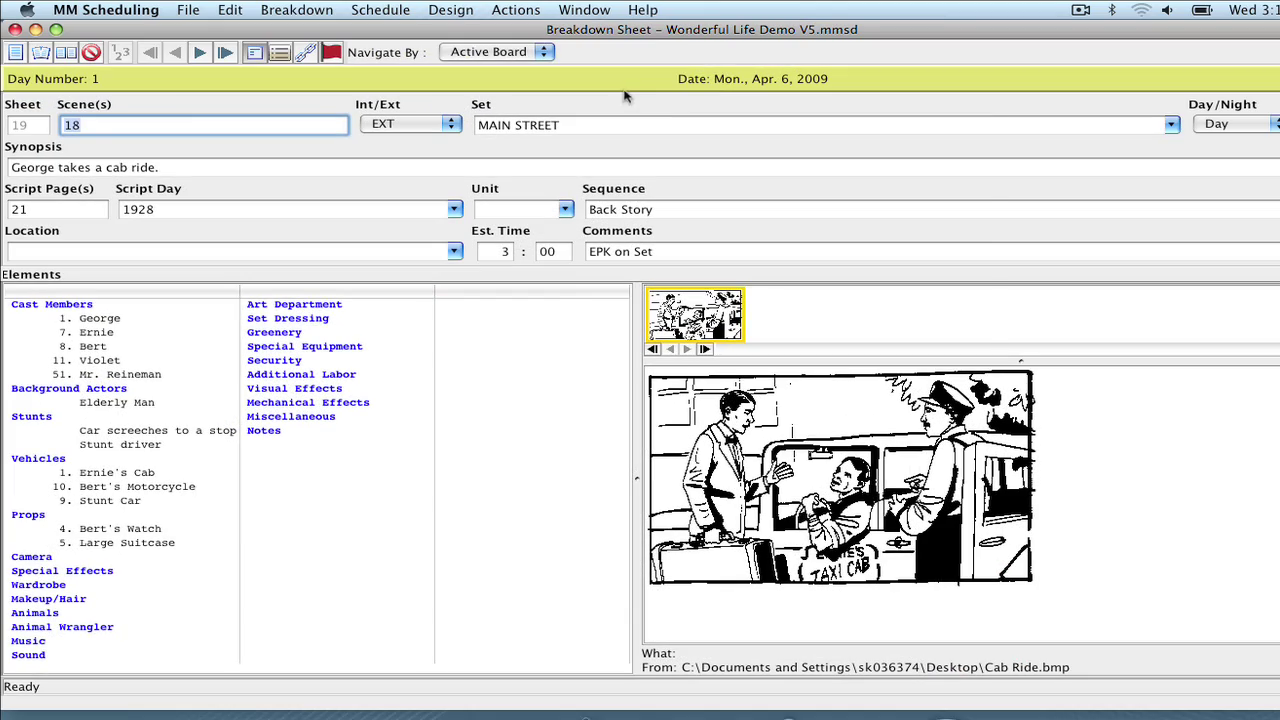
Open the red flags of the flagged strip with cast 1, 2, 13 in the stripboard and review its highlighted entries
{"action": "double_click", "coordinate": [624, 88]}
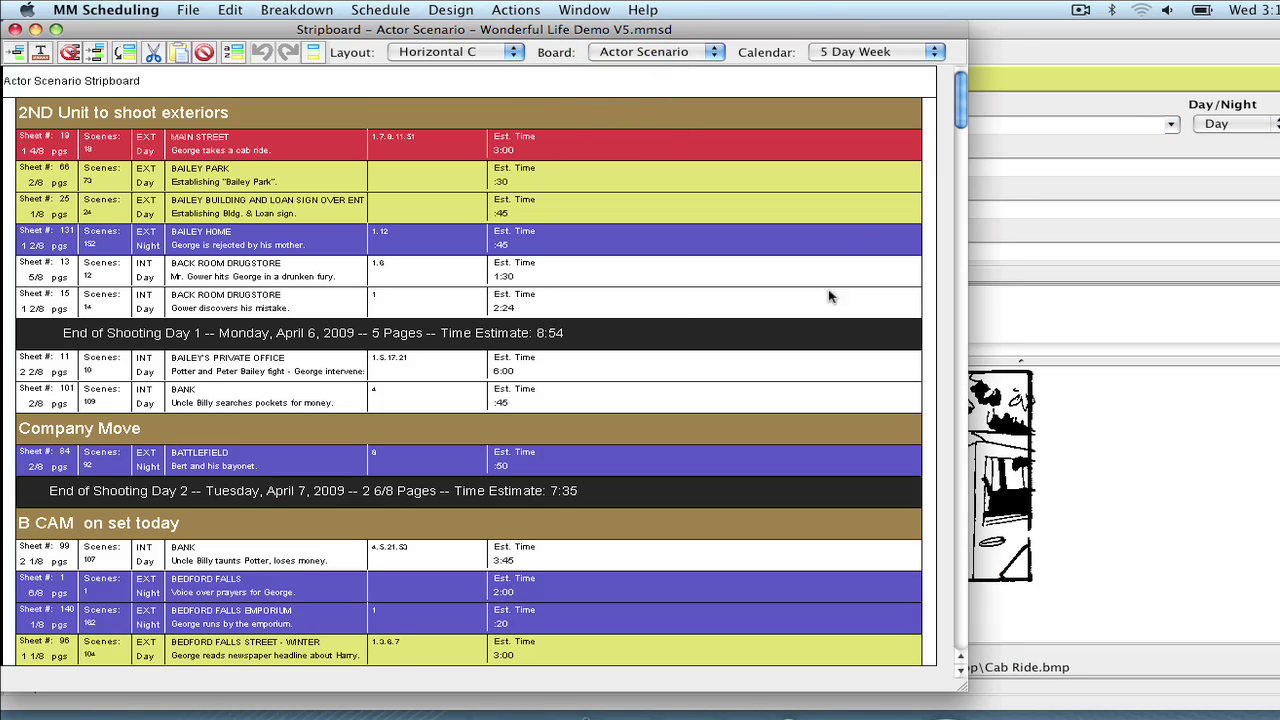
{"action": "left_click_drag", "start_coordinate": [960, 122], "coordinate": [955, 332]}
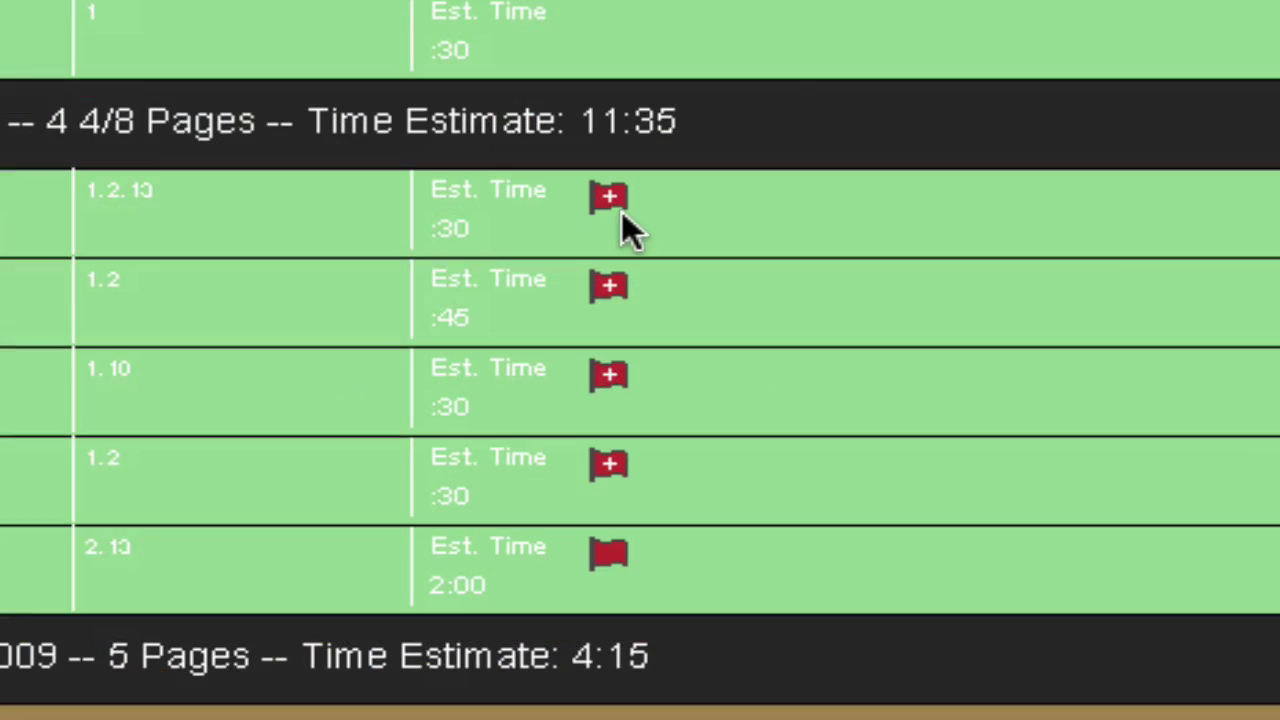
{"action": "double_click", "coordinate": [613, 201]}
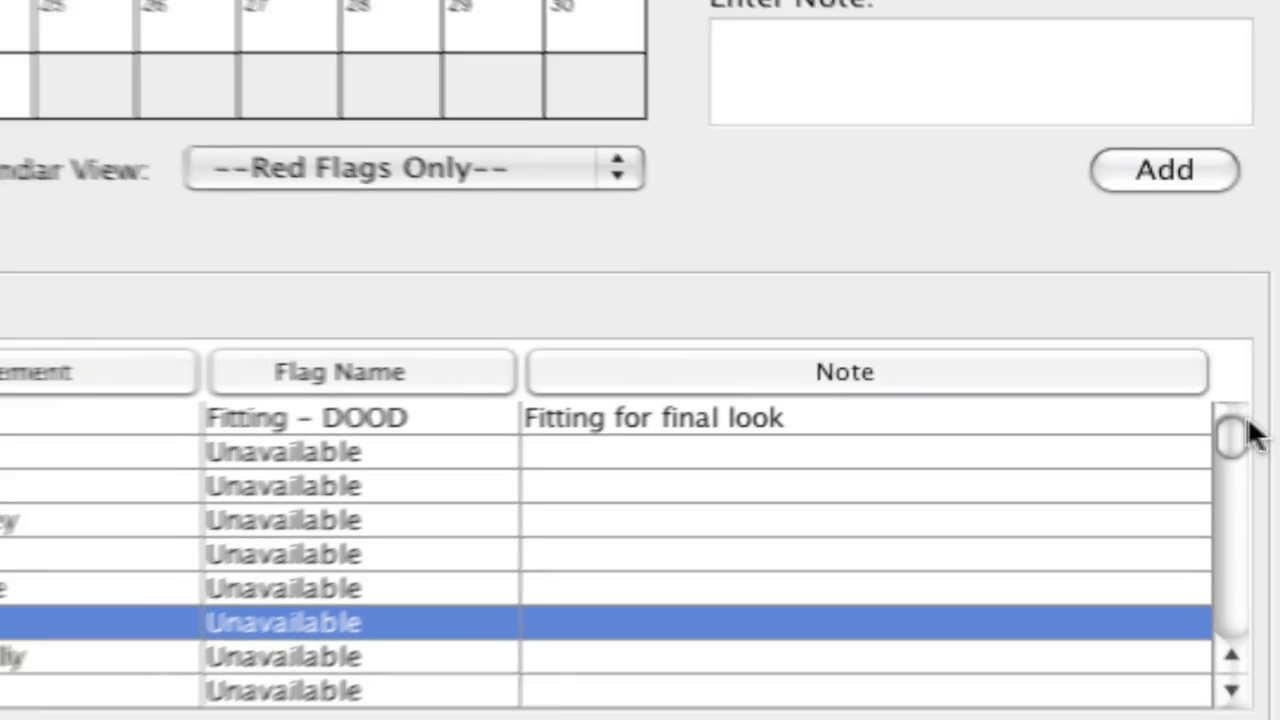
{"action": "left_click_drag", "start_coordinate": [1262, 440], "coordinate": [1264, 460]}
{"action": "mouse_move", "coordinate": [1175, 402]}
{"action": "left_mouse_down"}
{"action": "mouse_move", "coordinate": [1171, 434]}
{"action": "mouse_move", "coordinate": [1172, 412]}
{"action": "left_mouse_up"}
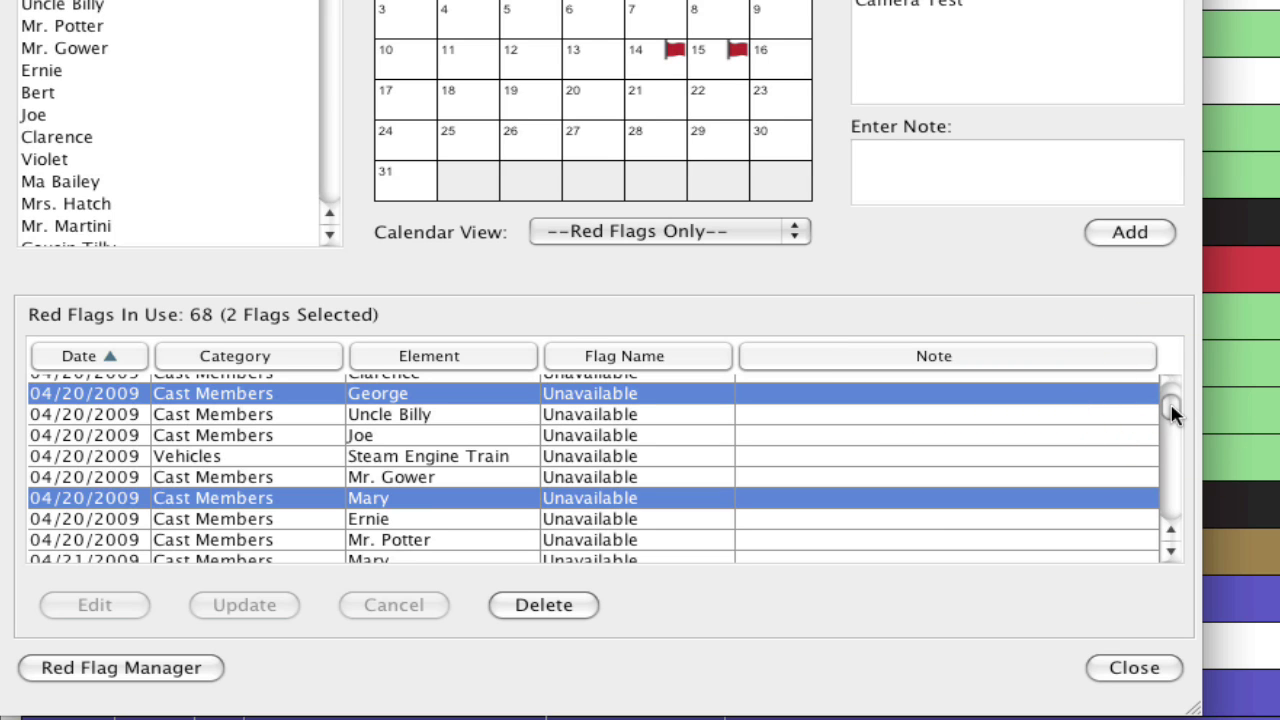
{"action": "left_click_drag", "start_coordinate": [1172, 414], "coordinate": [1172, 404]}
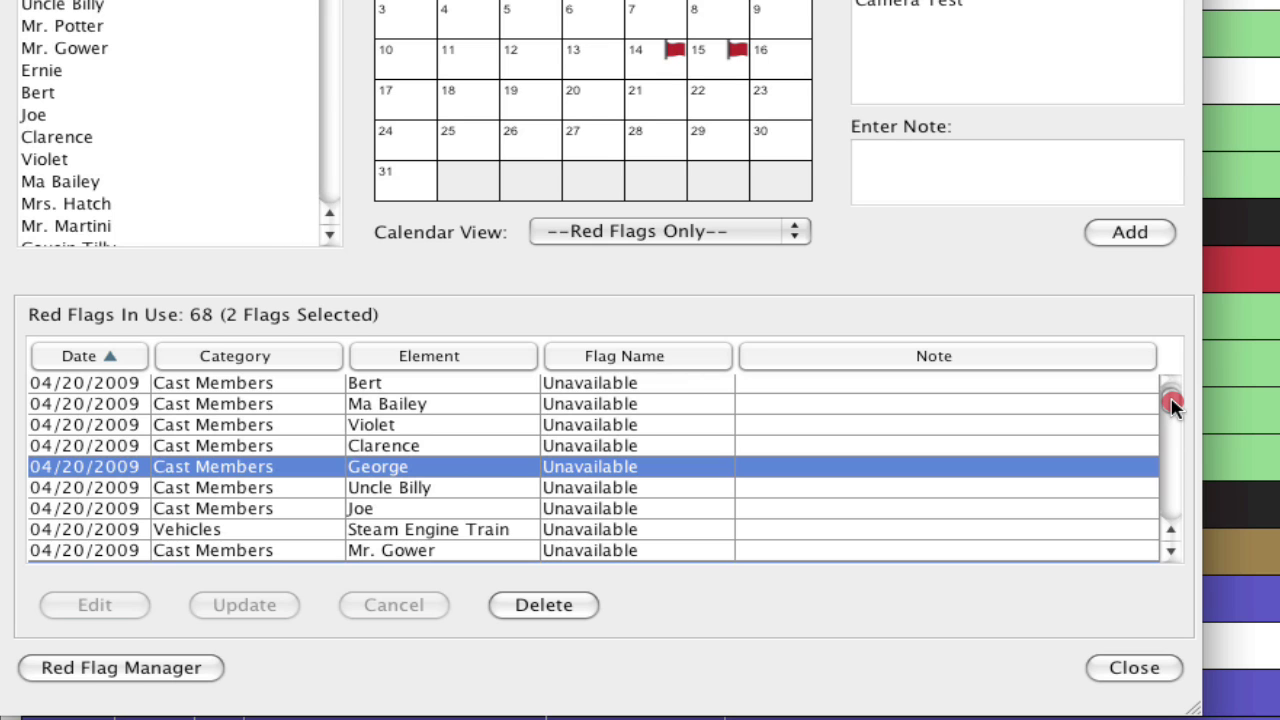
{"action": "left_click_drag", "start_coordinate": [1172, 404], "coordinate": [1172, 400]}
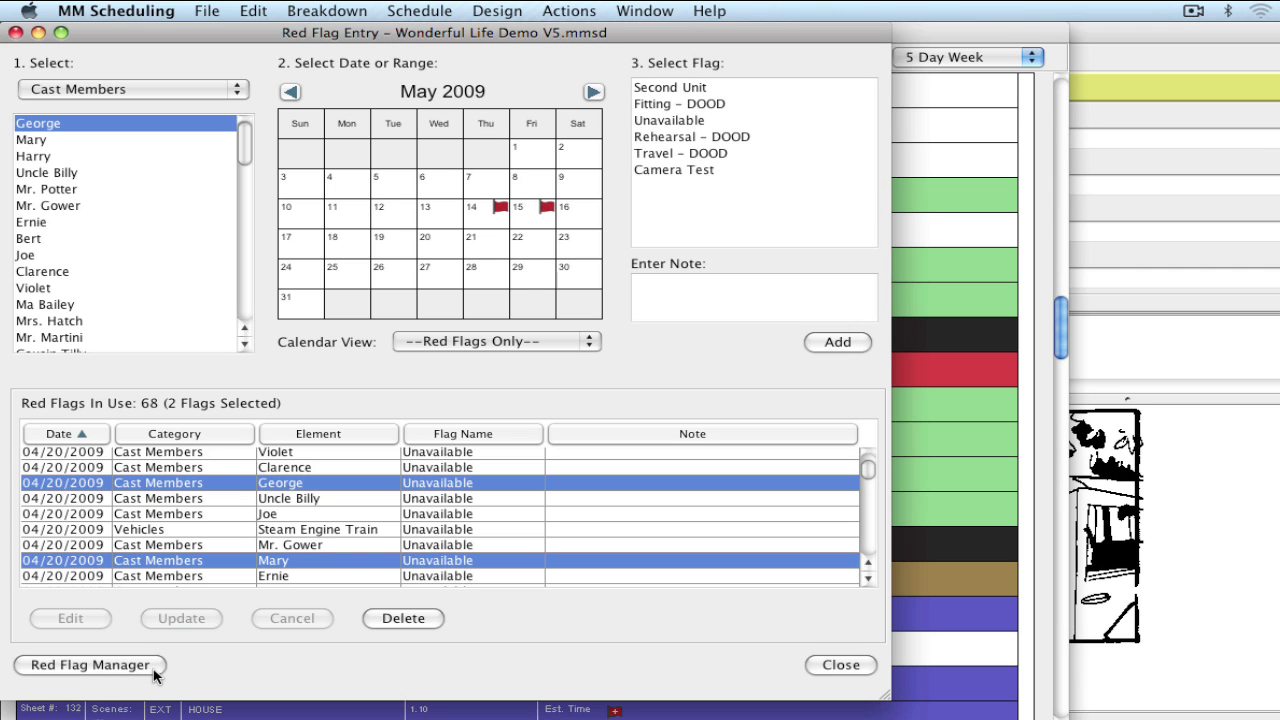
Open the Red Flag Manager and reorder the Second Unit flag so it sits between Travel – DOOD and Camera Test
{"action": "left_click", "coordinate": [90, 665]}
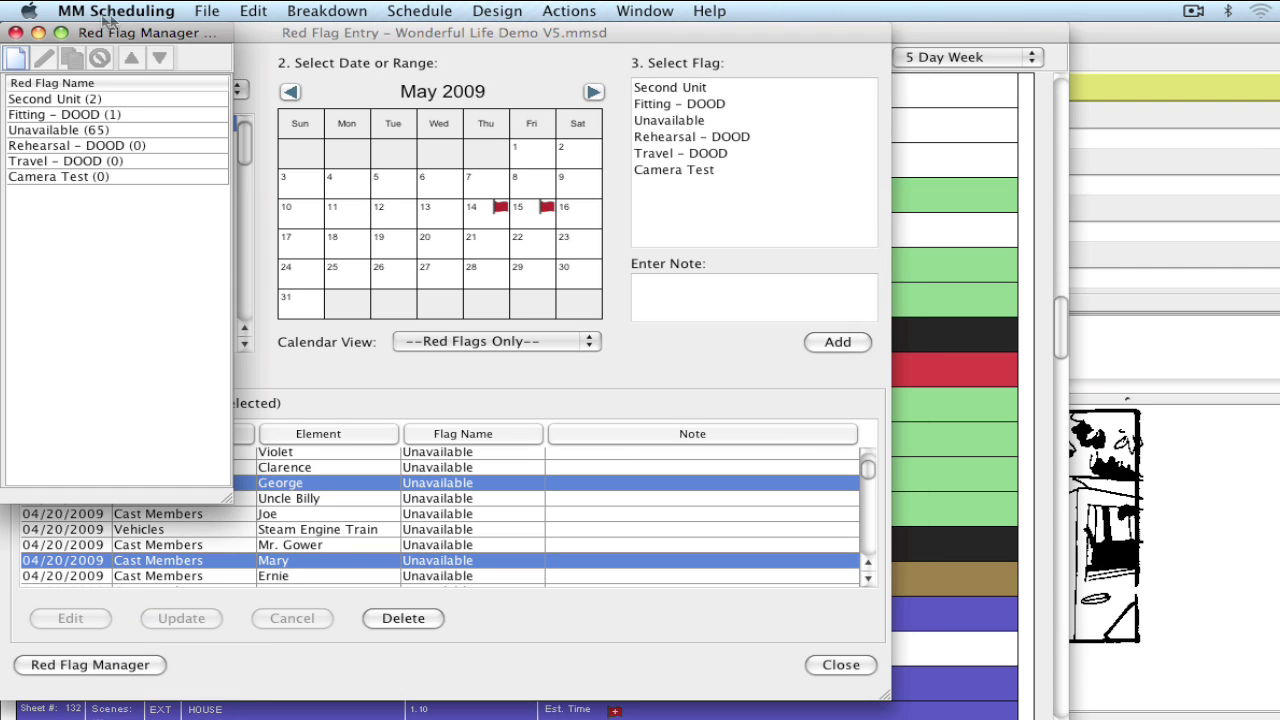
{"action": "left_click_drag", "start_coordinate": [171, 42], "coordinate": [339, 82]}
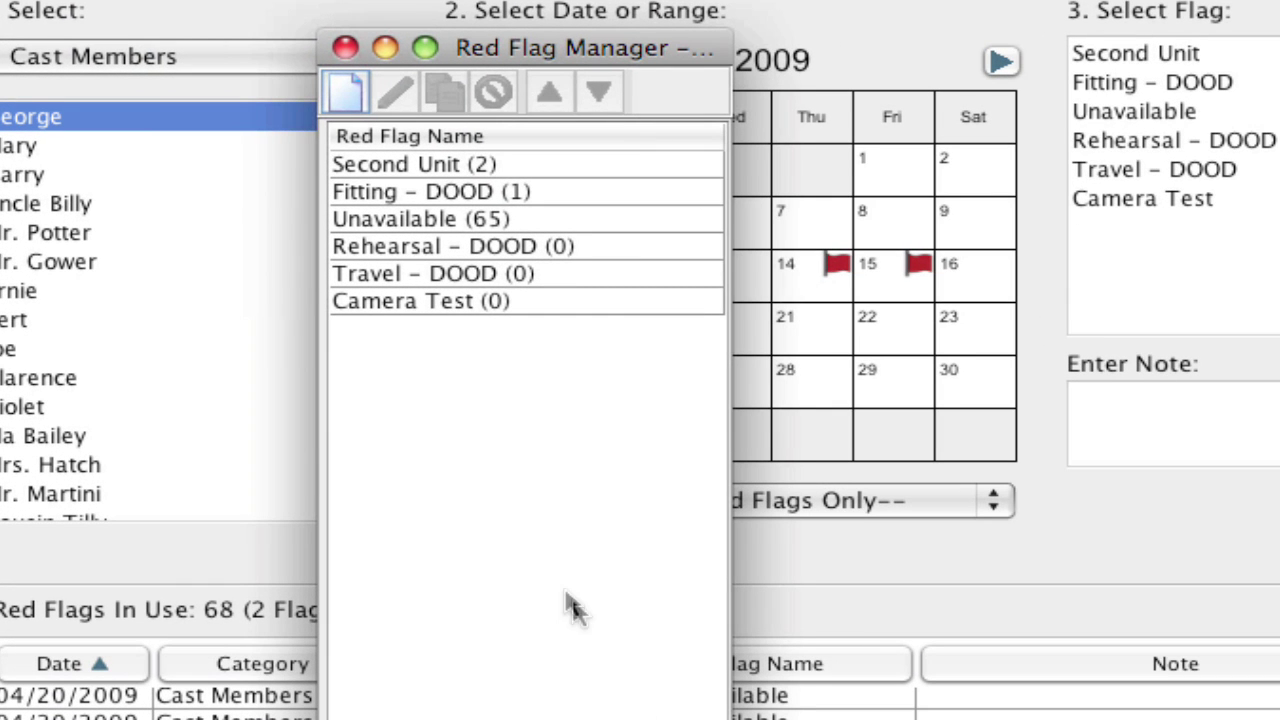
{"action": "left_click", "coordinate": [468, 169]}
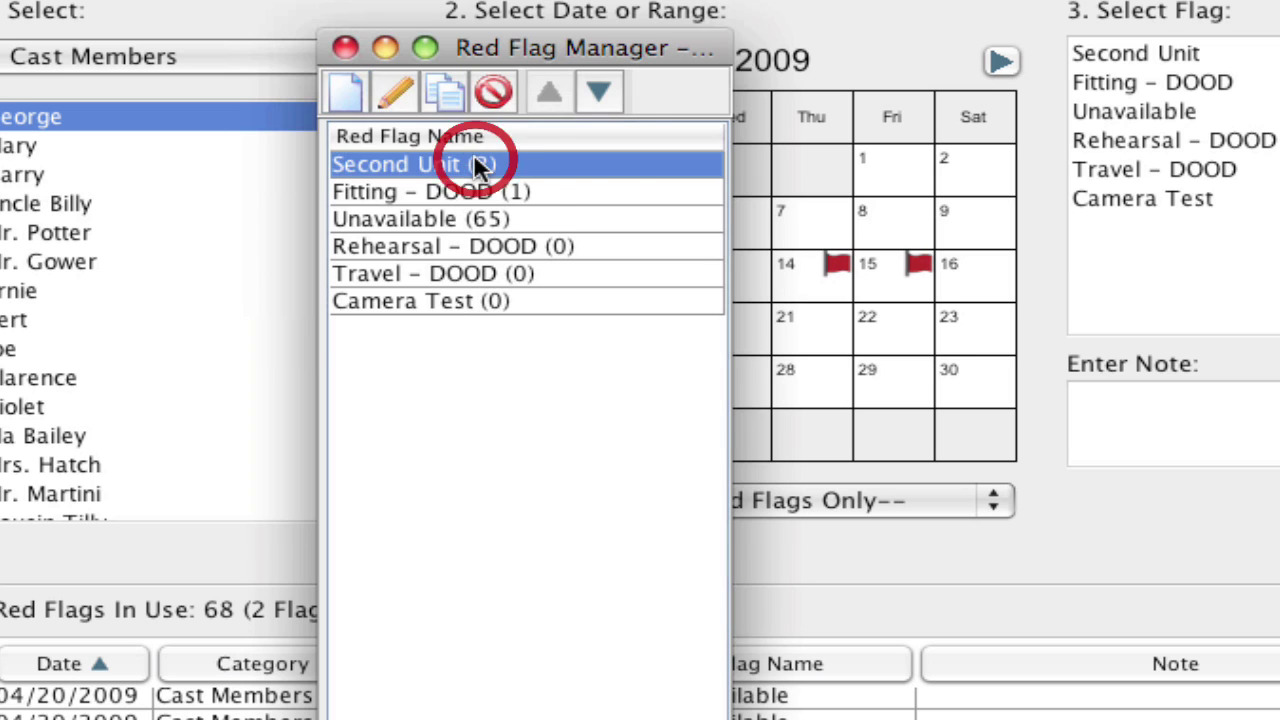
{"action": "left_click", "coordinate": [597, 93]}
{"action": "left_click", "coordinate": [597, 93]}
{"action": "left_click", "coordinate": [597, 93]}
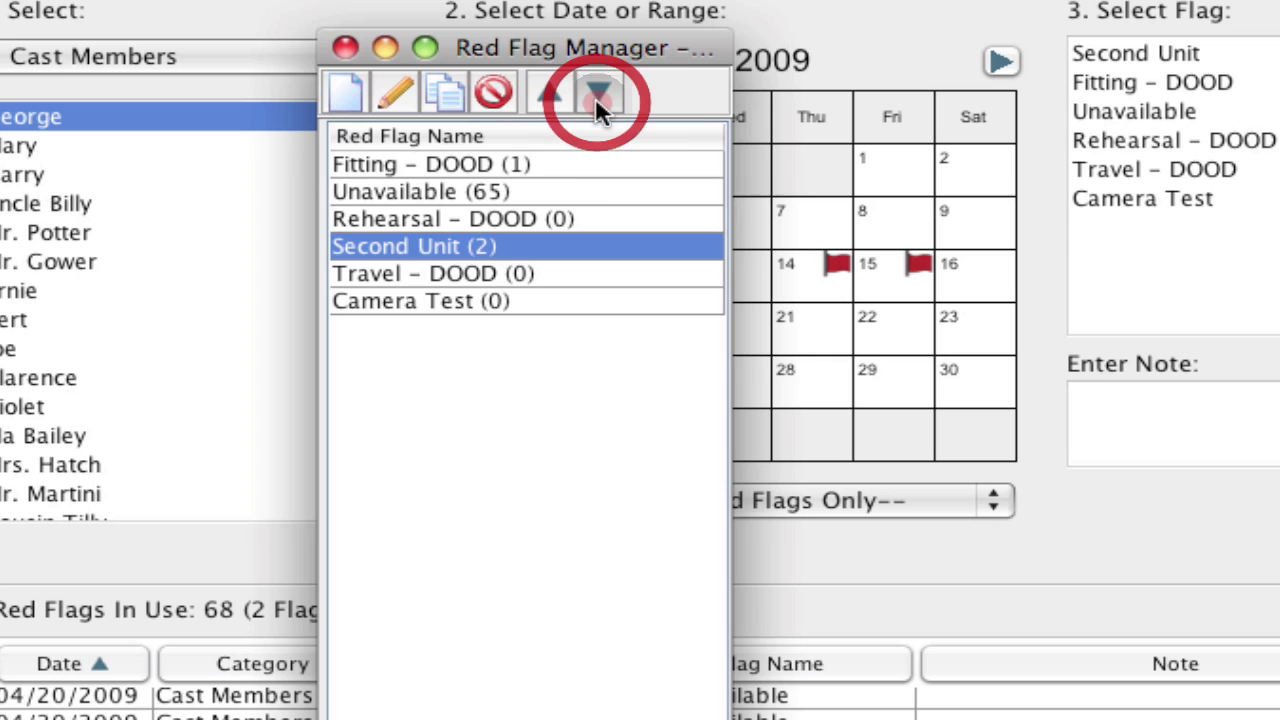
{"action": "left_click", "coordinate": [597, 93]}
{"action": "left_click", "coordinate": [597, 93]}
{"action": "left_click", "coordinate": [547, 92]}
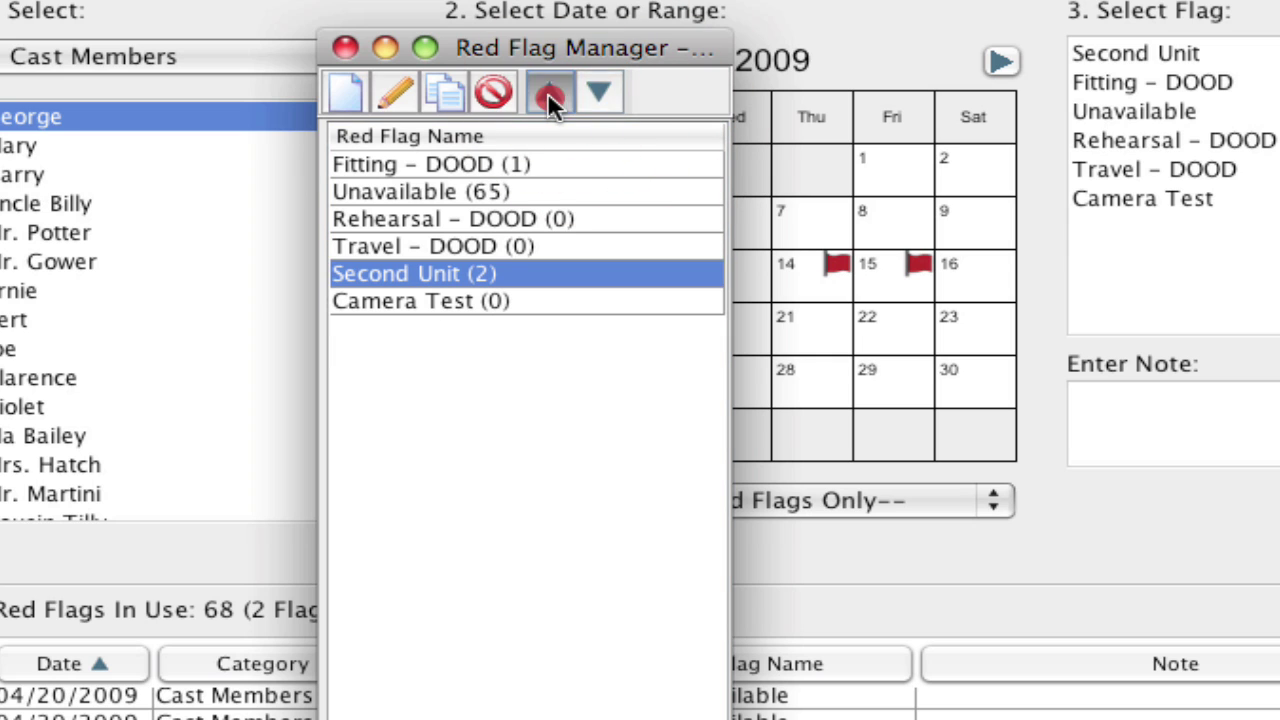
{"action": "left_click", "coordinate": [547, 92]}
{"action": "left_click", "coordinate": [547, 92]}
{"action": "left_click", "coordinate": [547, 92]}
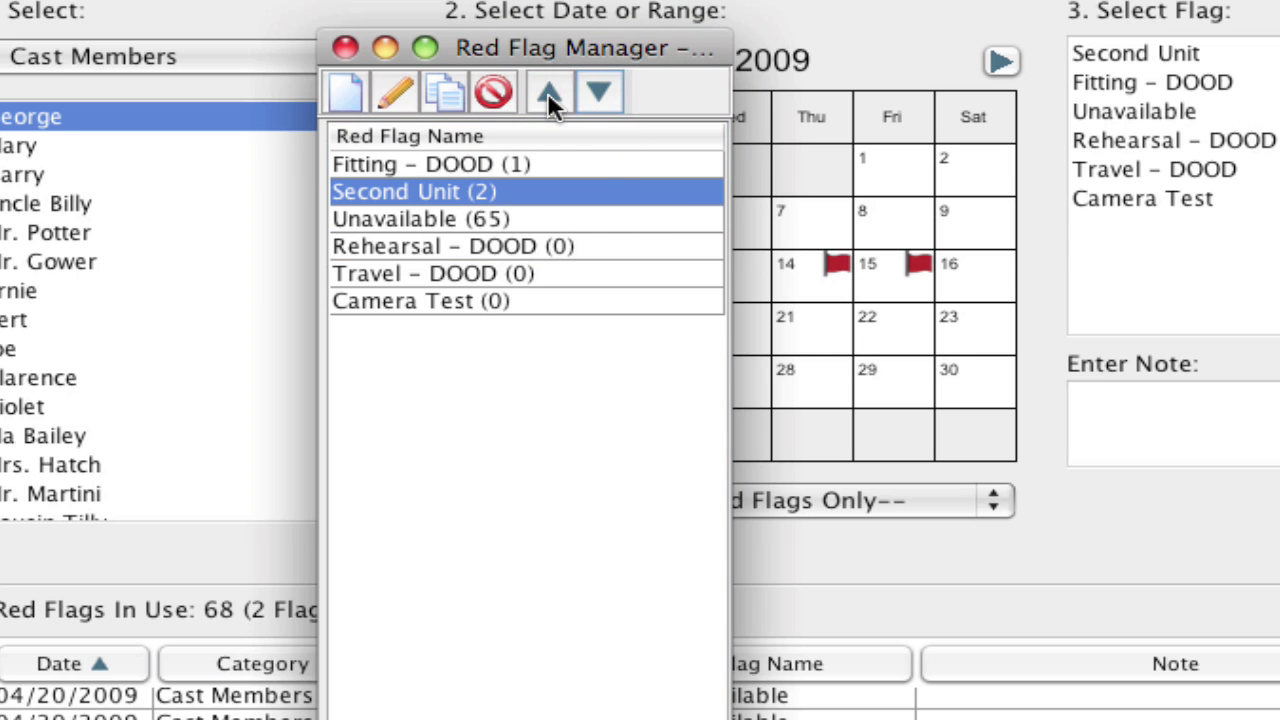
{"action": "left_click", "coordinate": [600, 91]}
{"action": "left_click", "coordinate": [600, 91]}
{"action": "left_click", "coordinate": [600, 91]}
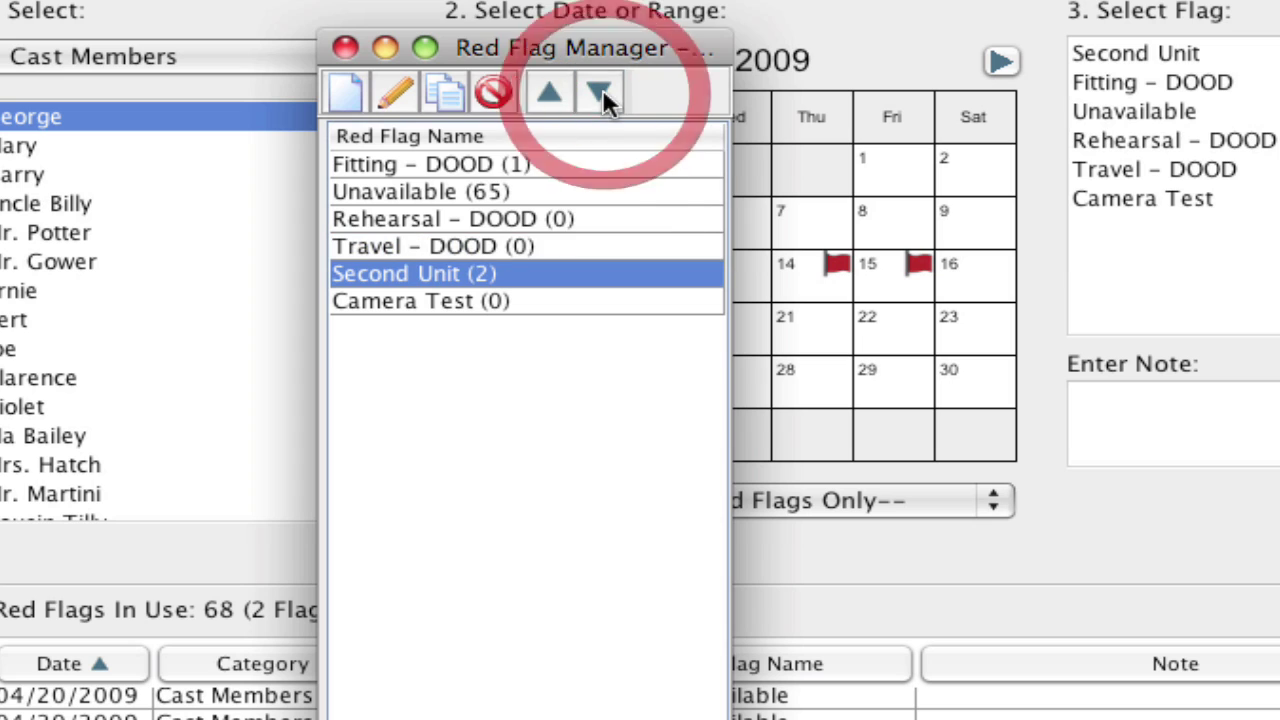
Rename the Second Unit red flag as VFX Unit
{"action": "left_click", "coordinate": [394, 97]}
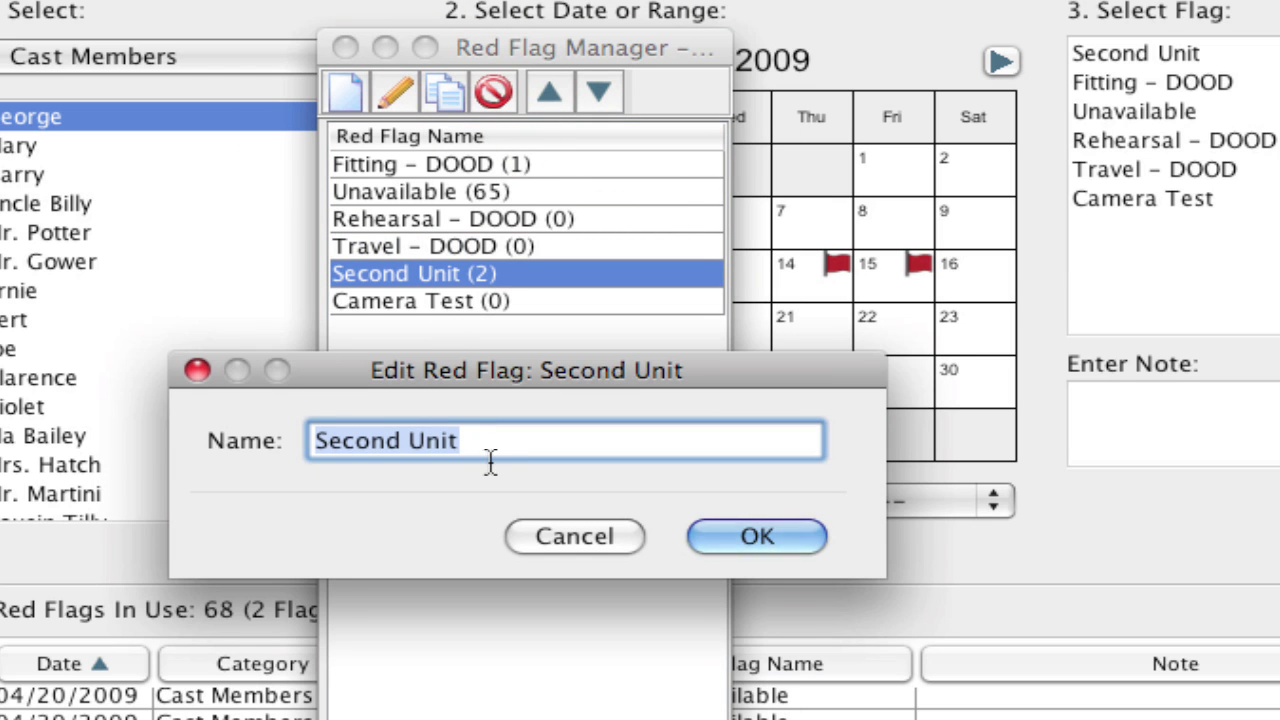
{"action": "left_click", "coordinate": [395, 440]}
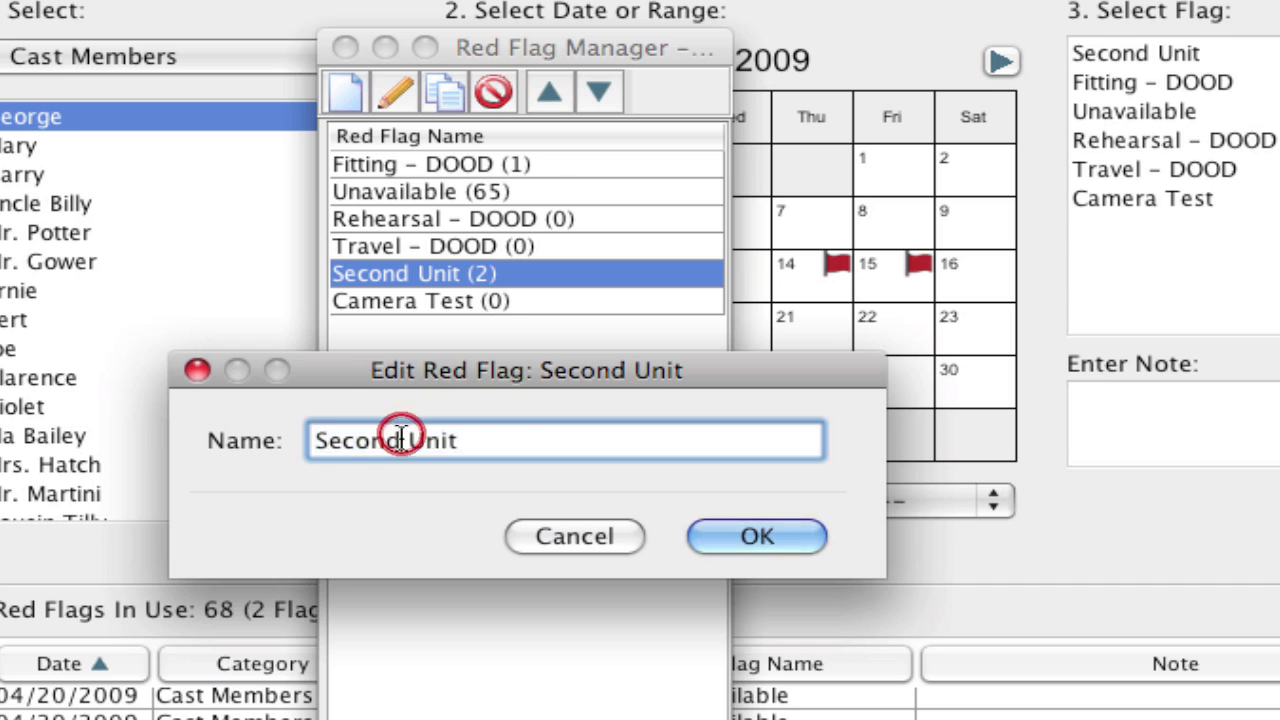
{"action": "double_click", "coordinate": [395, 440]}
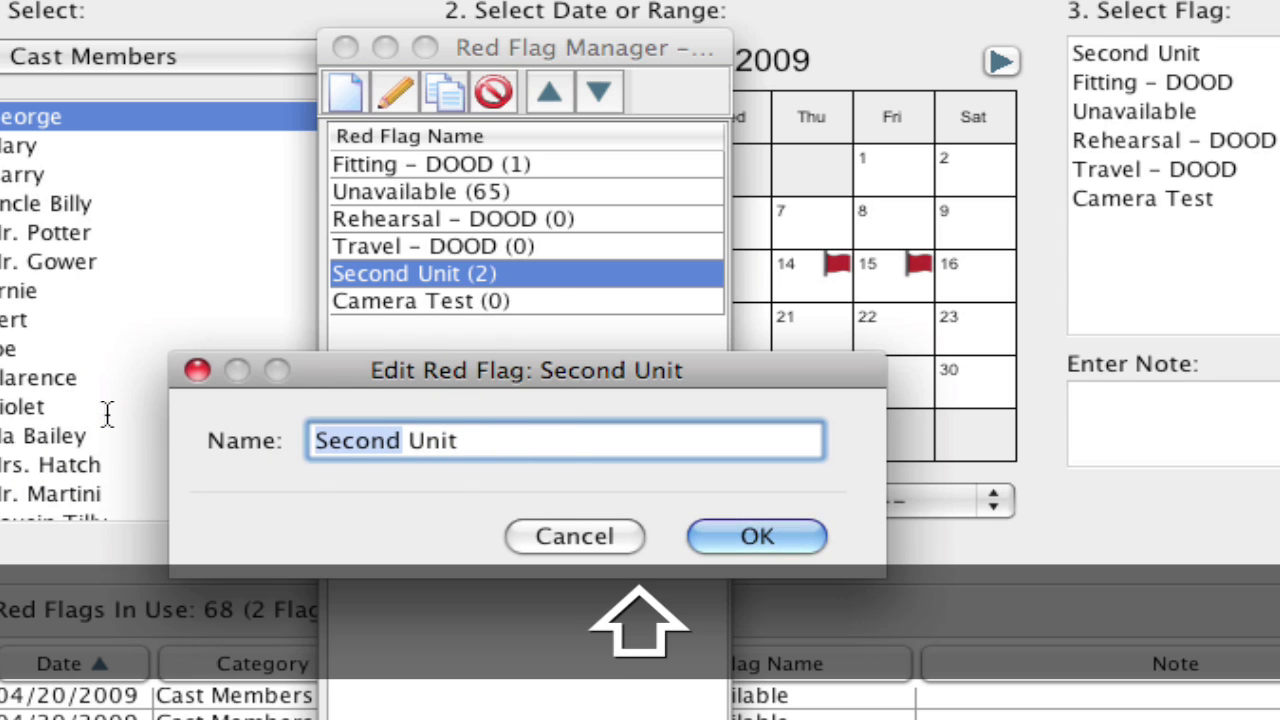
{"action": "type", "text": "VFX"}
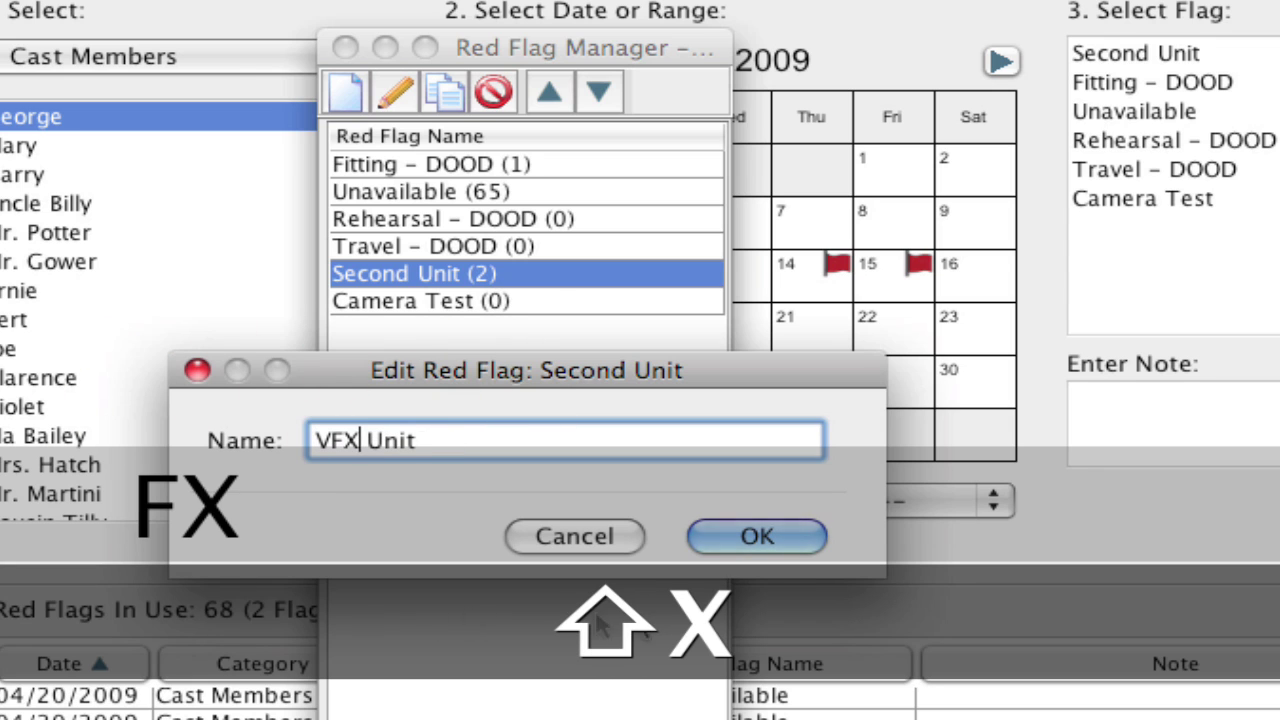
{"action": "left_click", "coordinate": [772, 540]}
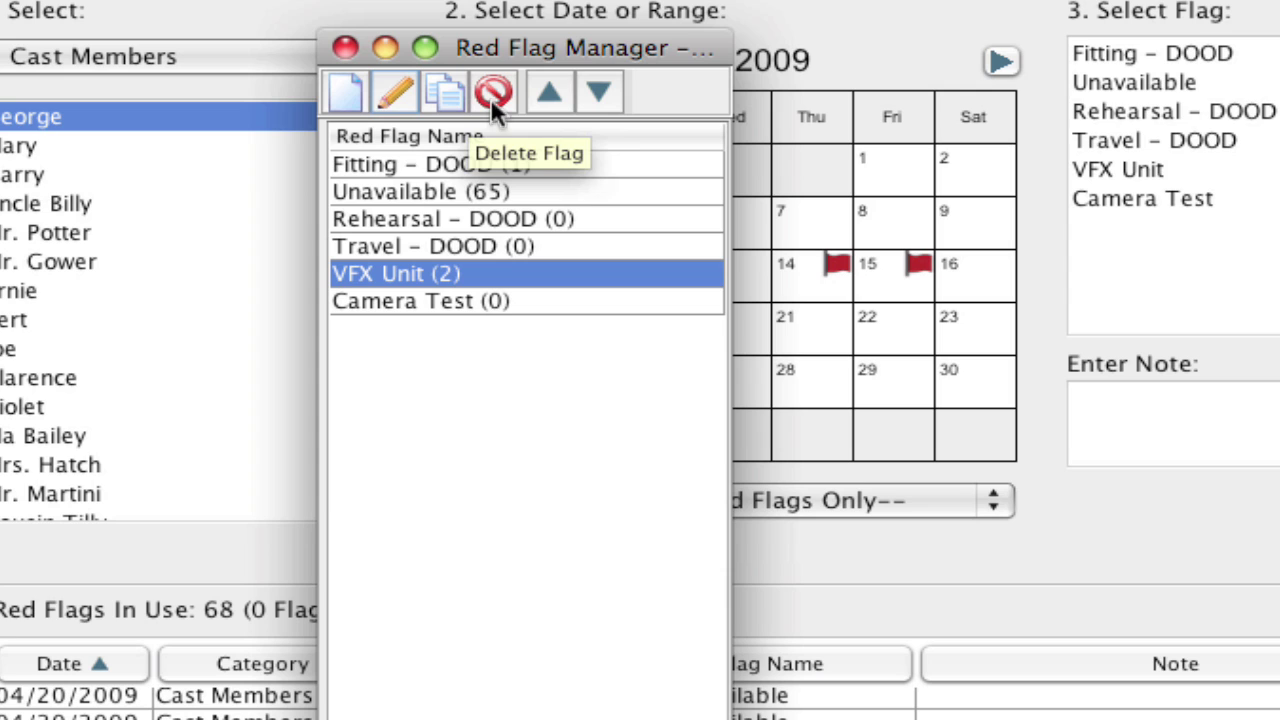
Look at the new flag form and the editing options for the Travel – DOOD flag, and close both red flag windows
{"action": "left_click", "coordinate": [349, 98]}
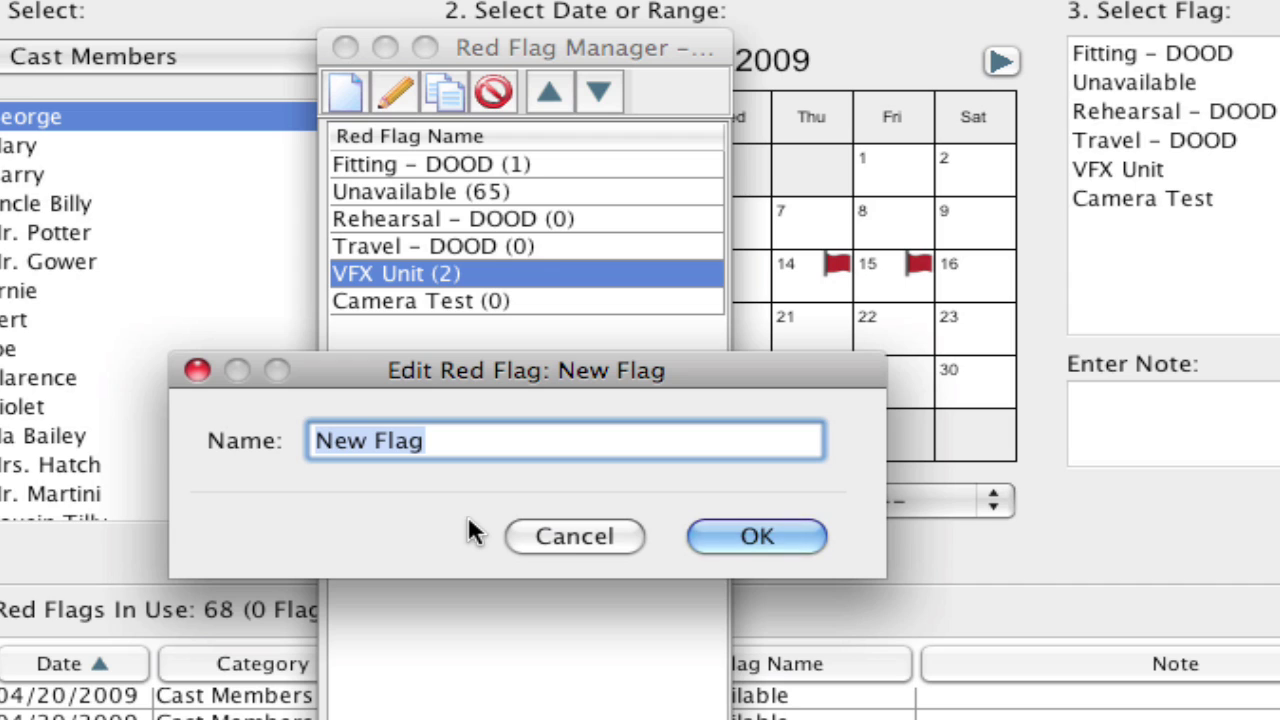
{"action": "left_click", "coordinate": [568, 535]}
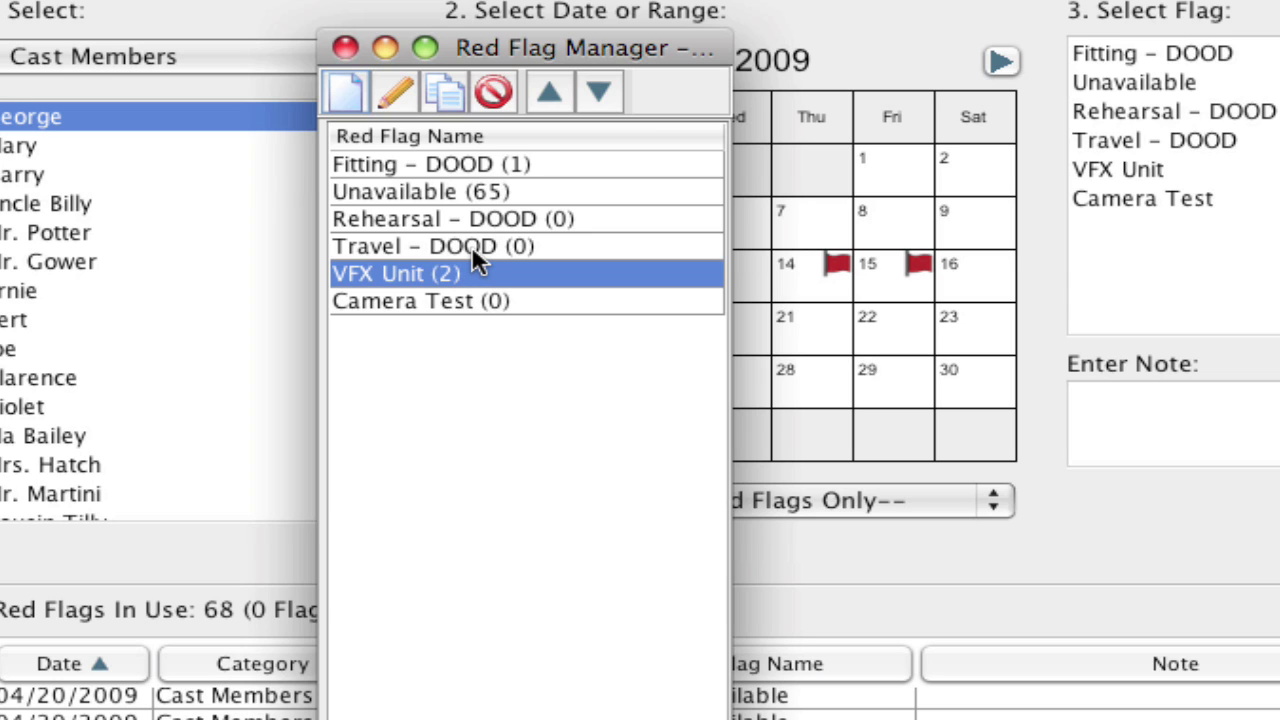
{"action": "left_click", "coordinate": [572, 246]}
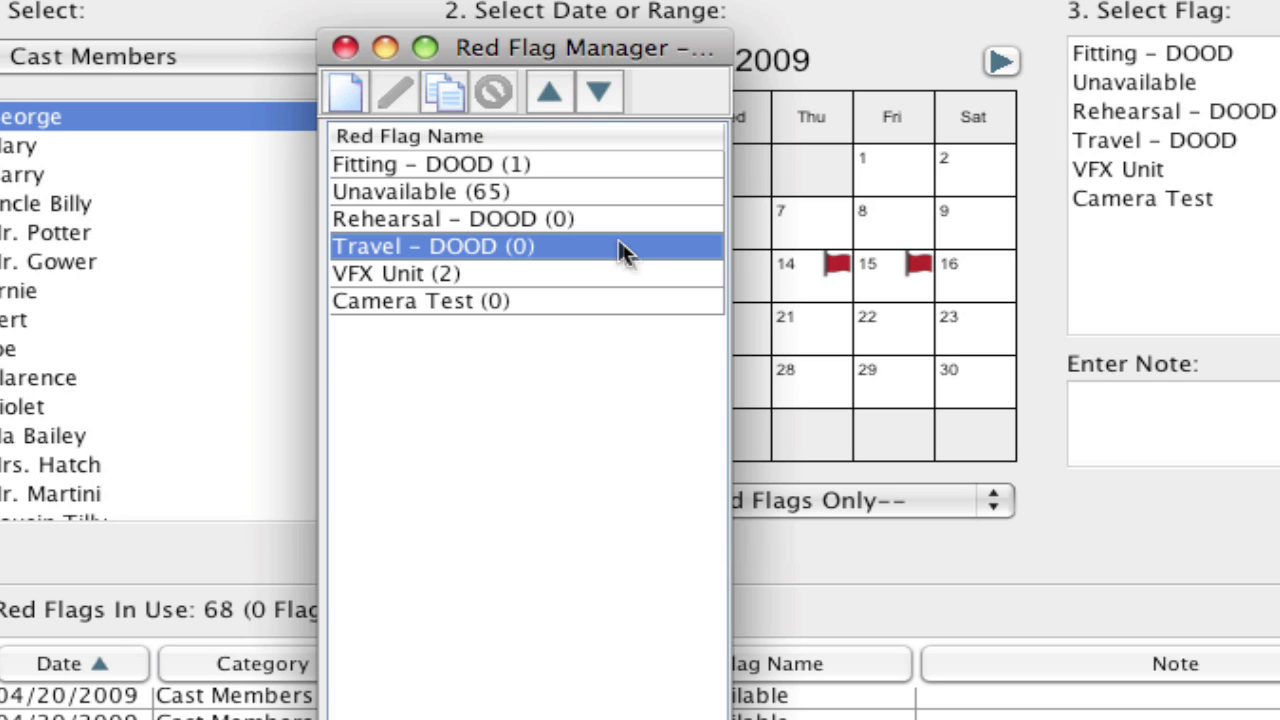
{"action": "left_click", "coordinate": [343, 49]}
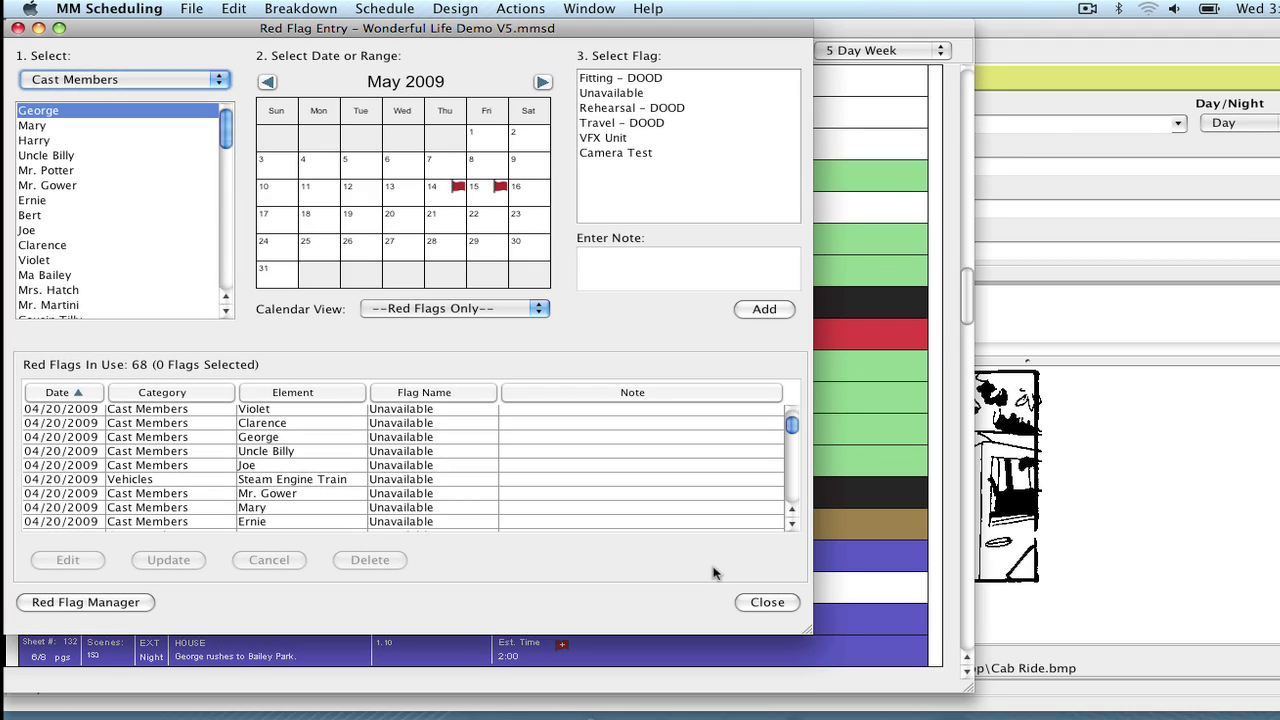
{"action": "left_click", "coordinate": [766, 602]}
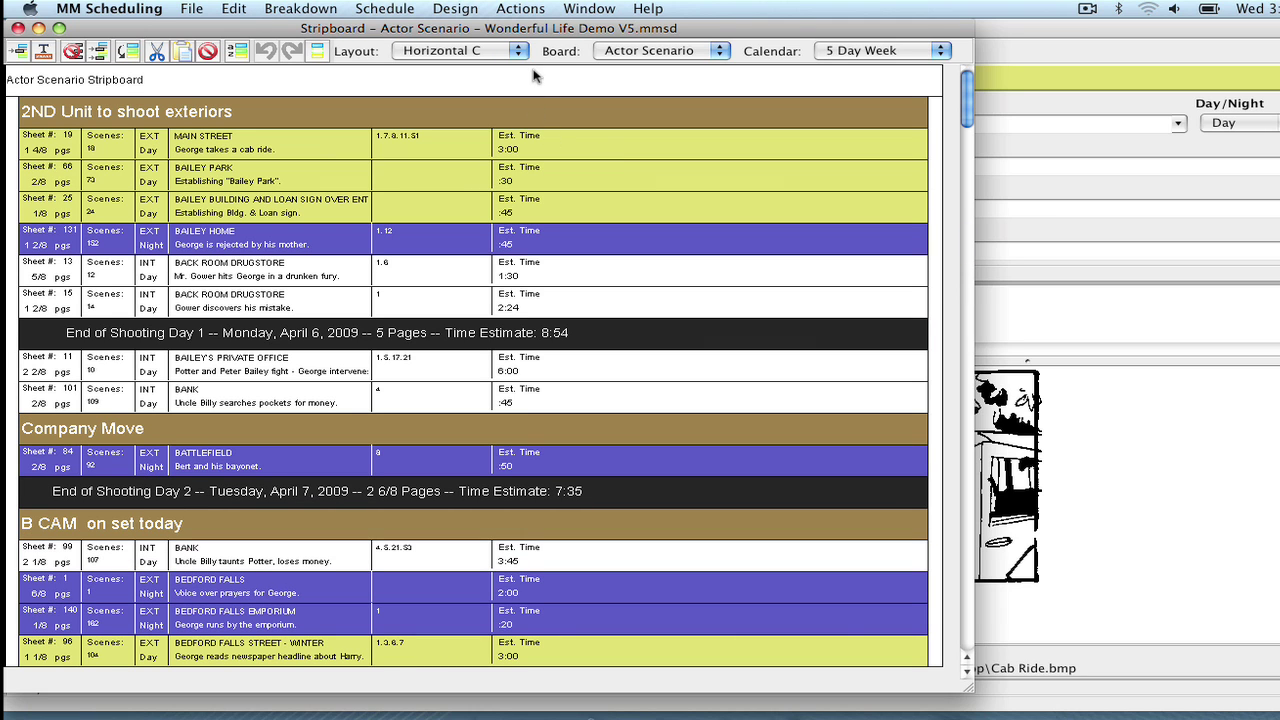
Enable Print (DOOD) in the Day Out of Days Preferences, previewing the report before applying the setting
{"action": "left_click", "coordinate": [395, 10]}
{"action": "left_click", "coordinate": [365, 165]}
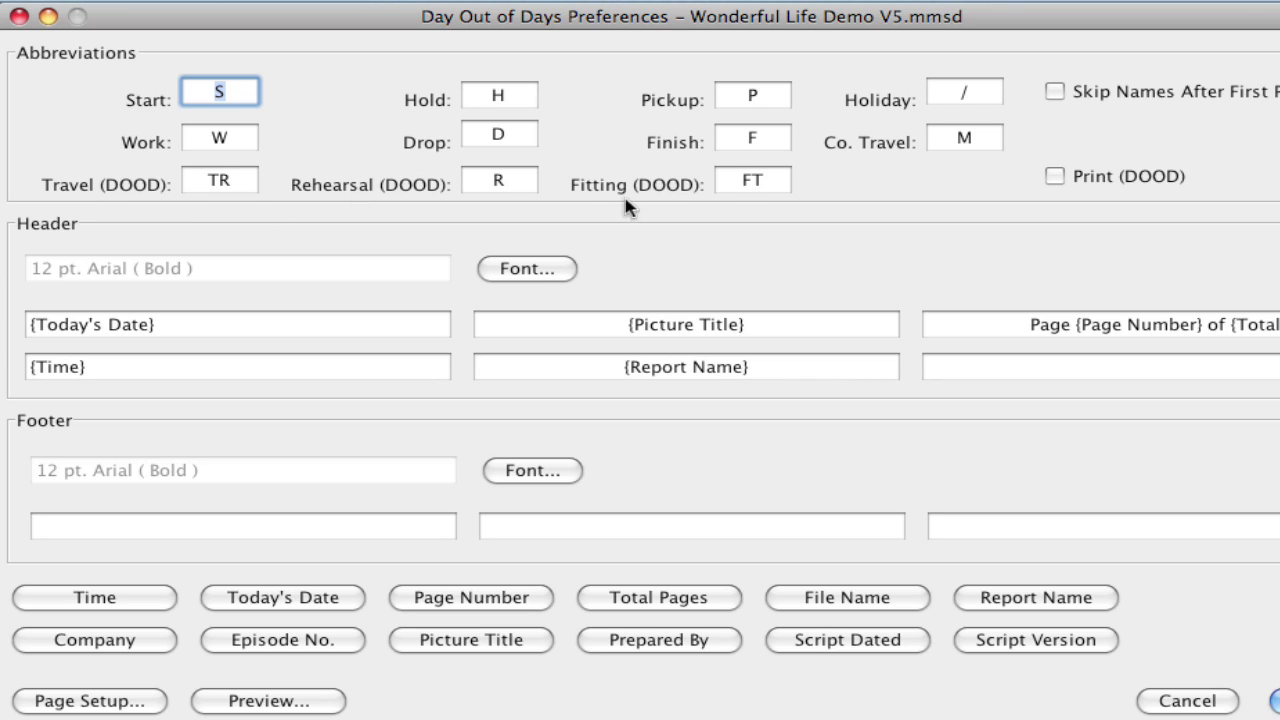
{"action": "left_click", "coordinate": [1057, 180]}
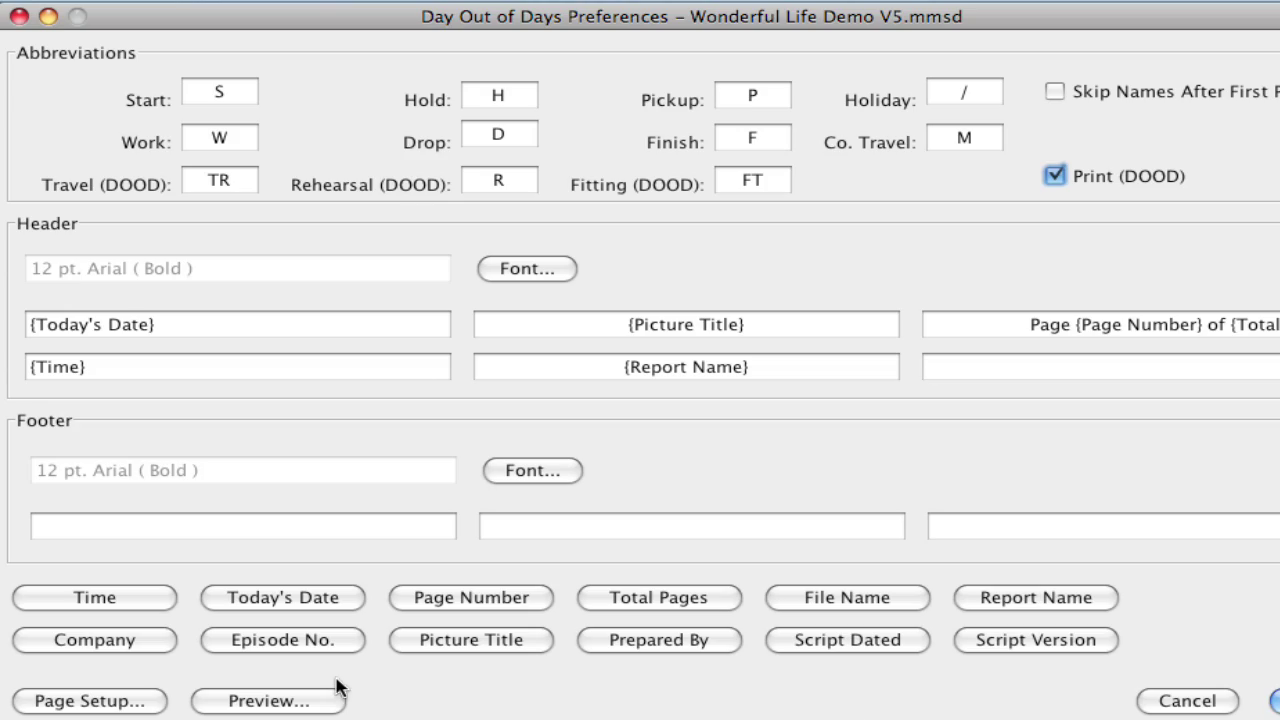
{"action": "left_click", "coordinate": [297, 701]}
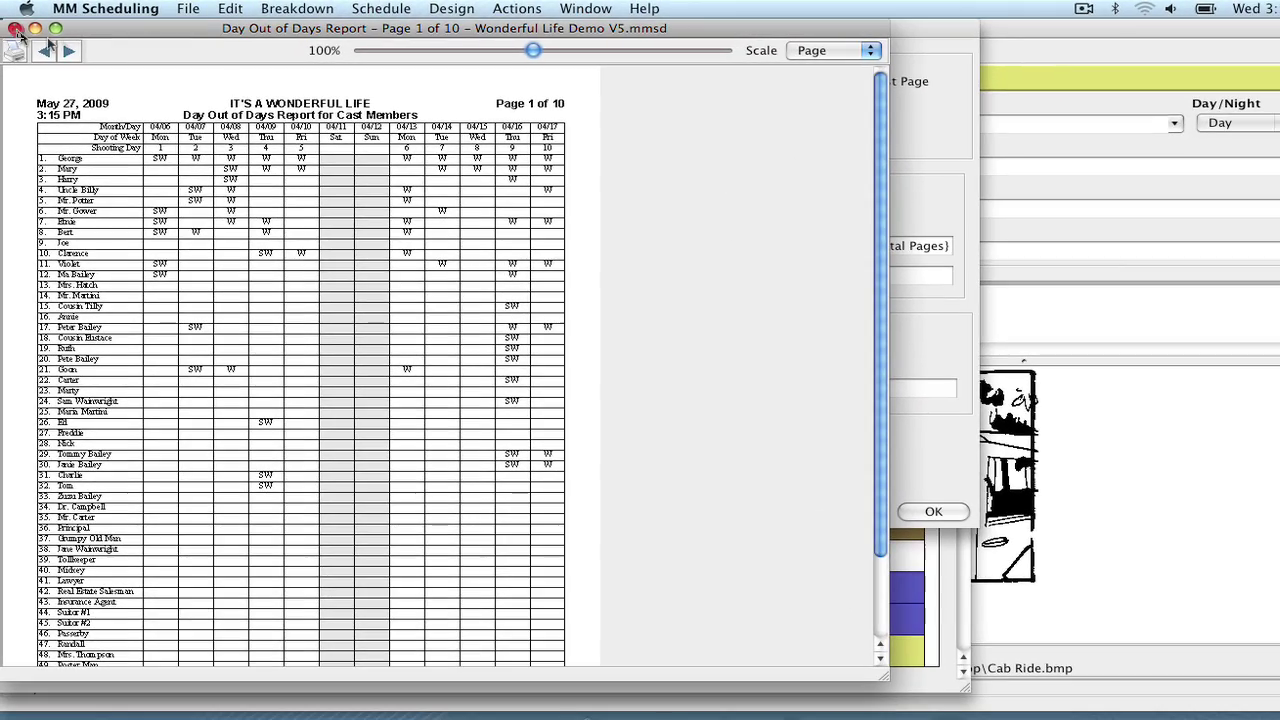
{"action": "left_click", "coordinate": [16, 30]}
{"action": "left_click", "coordinate": [940, 515]}
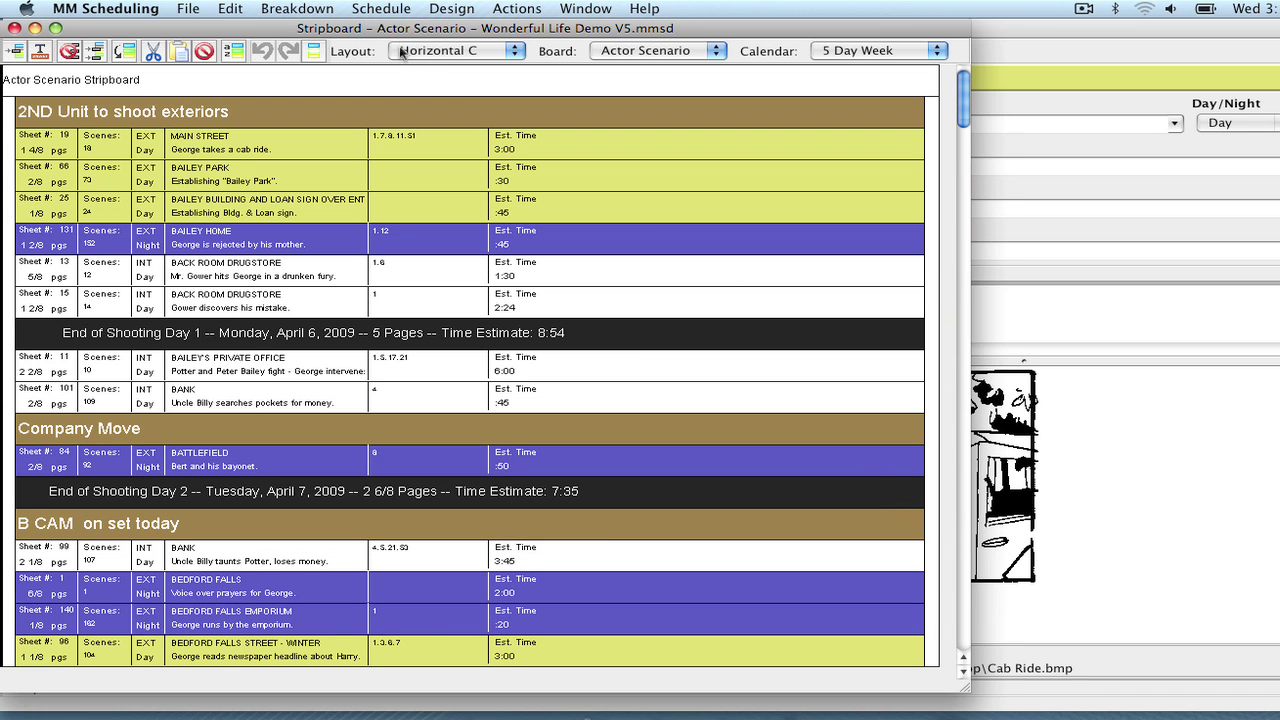
Review the calendars listed in the Calendar Manager and close it
{"action": "left_click", "coordinate": [445, 10]}
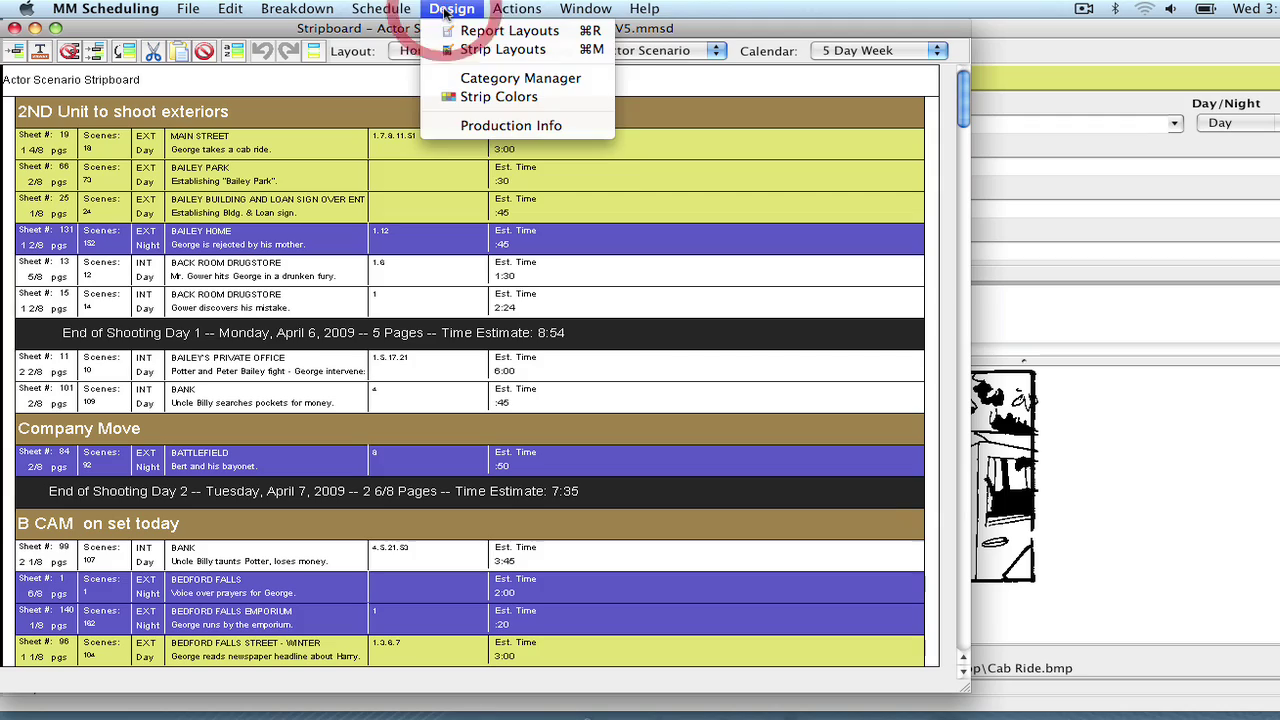
{"action": "mouse_move", "coordinate": [396, 12]}
{"action": "left_click", "coordinate": [386, 100]}
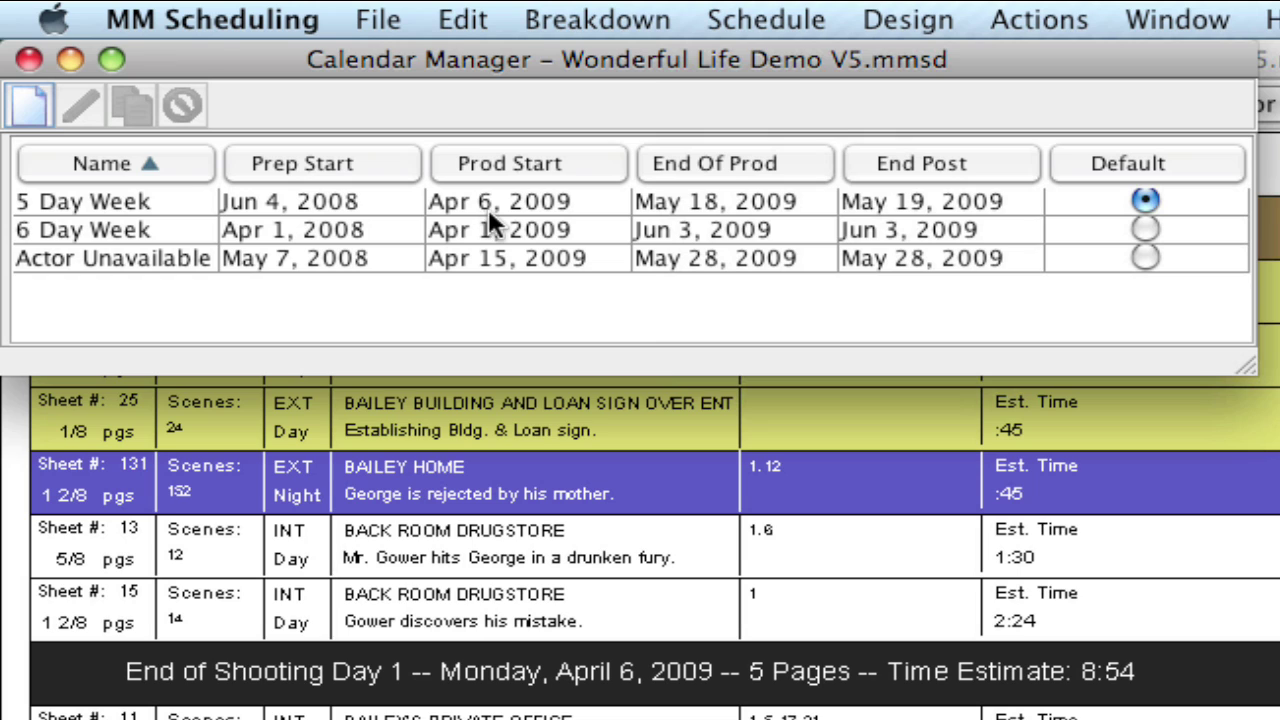
{"action": "left_click", "coordinate": [28, 59]}
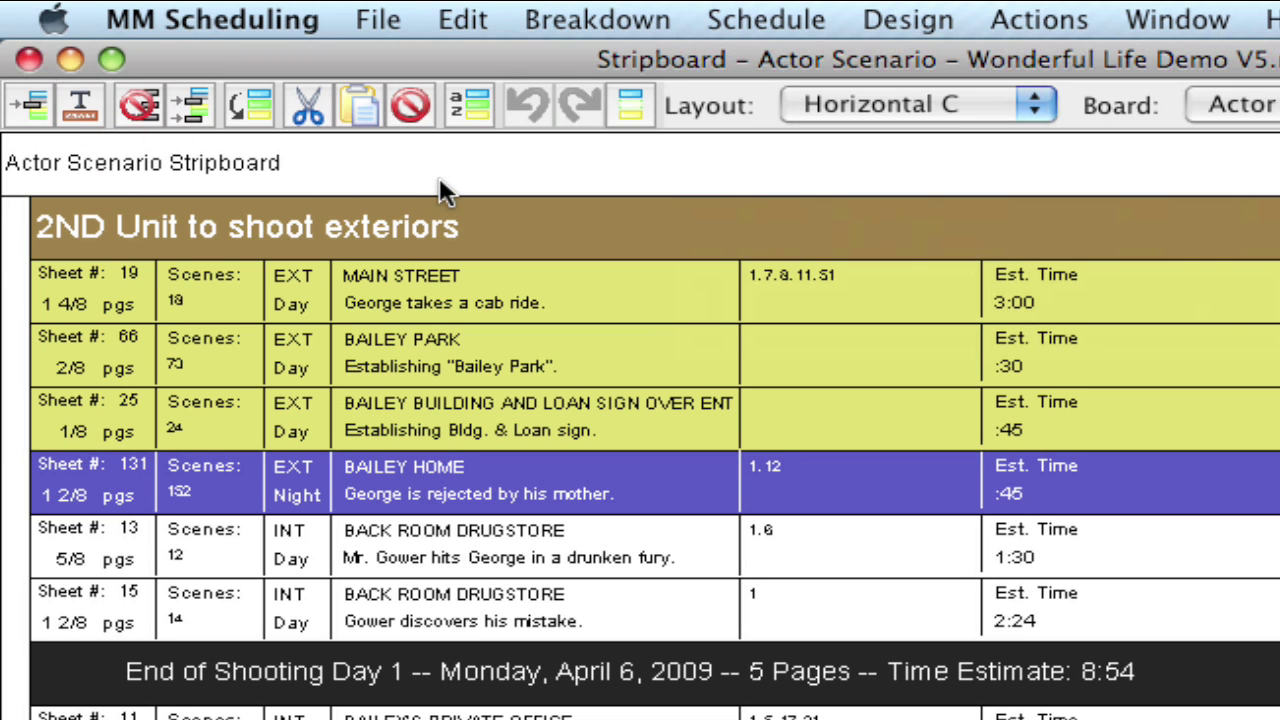
Add a Fitting – DOOD red flag for the selected cast member on April 1, 2009, and close Red Flag Entry
{"action": "left_click", "coordinate": [571, 33]}
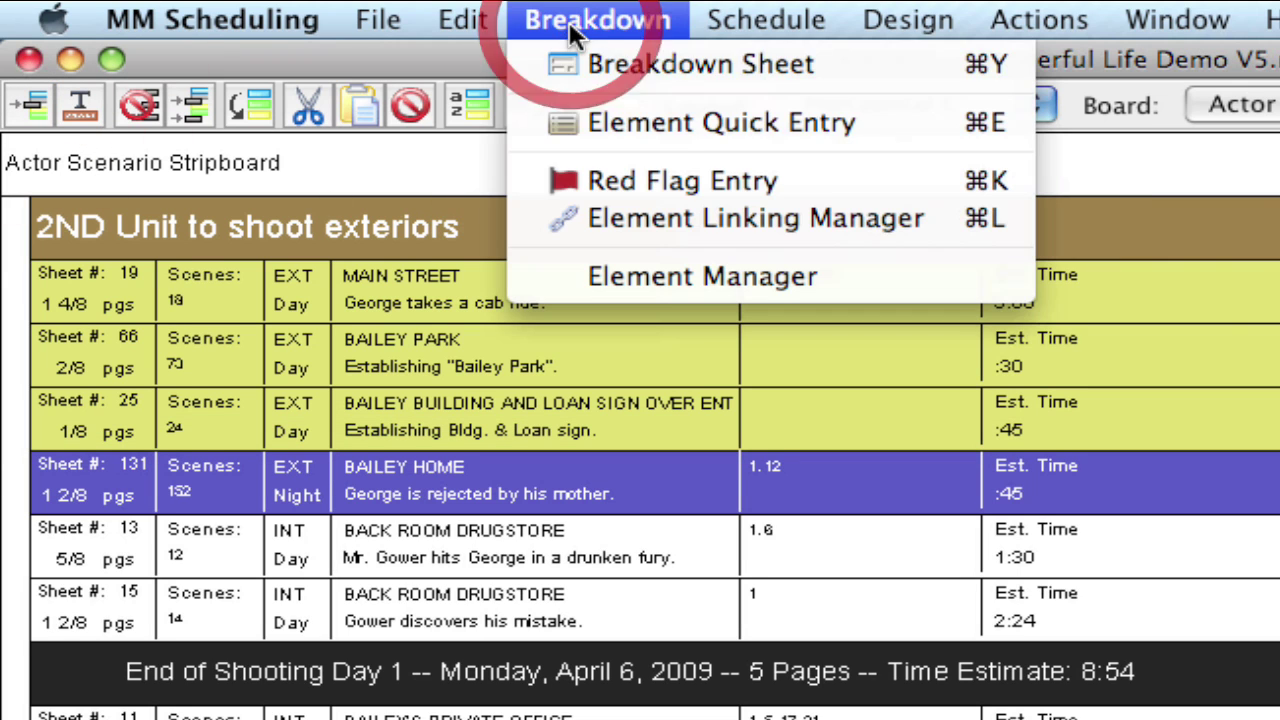
{"action": "left_click", "coordinate": [563, 177]}
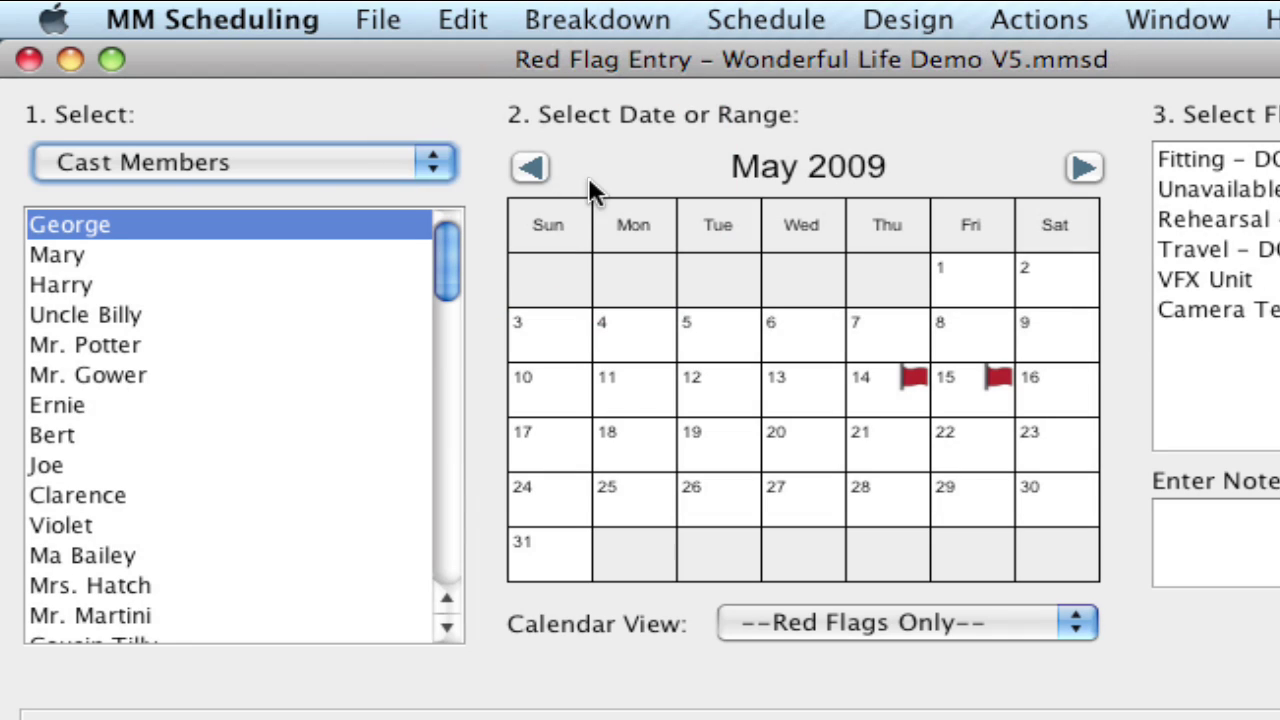
{"action": "left_click", "coordinate": [531, 167]}
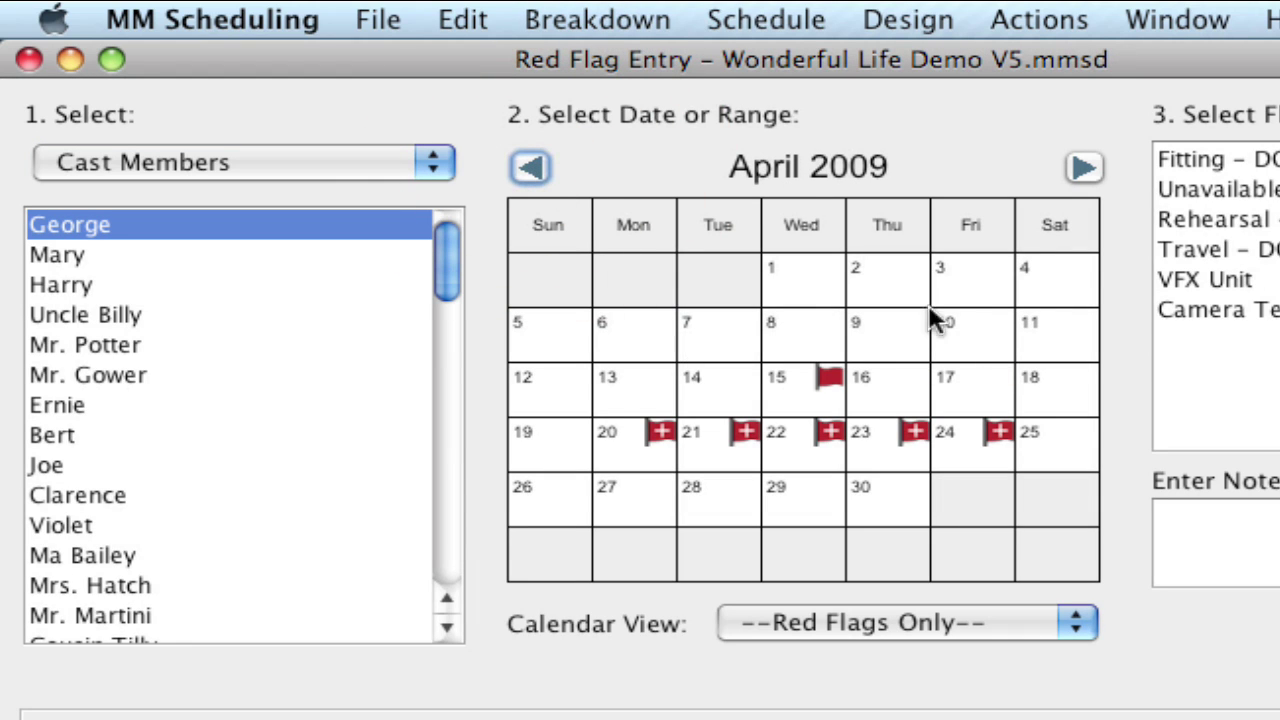
{"action": "left_click", "coordinate": [793, 287]}
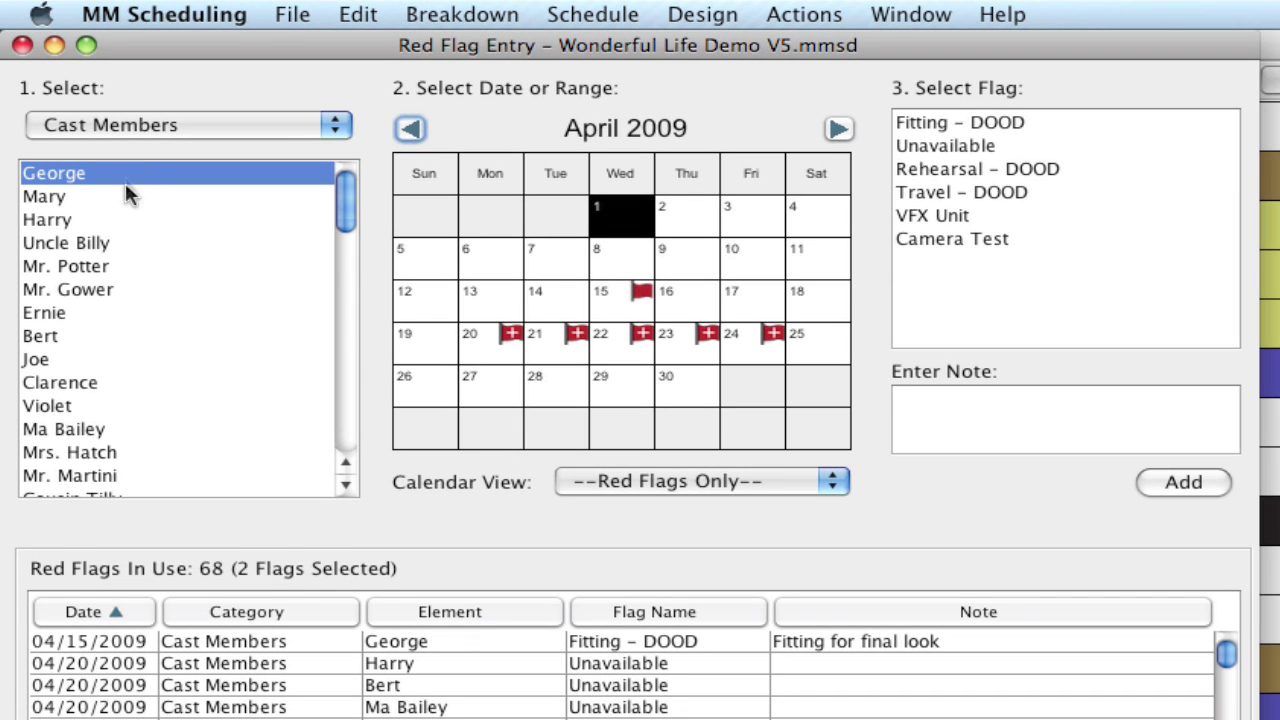
{"action": "left_click", "coordinate": [973, 126]}
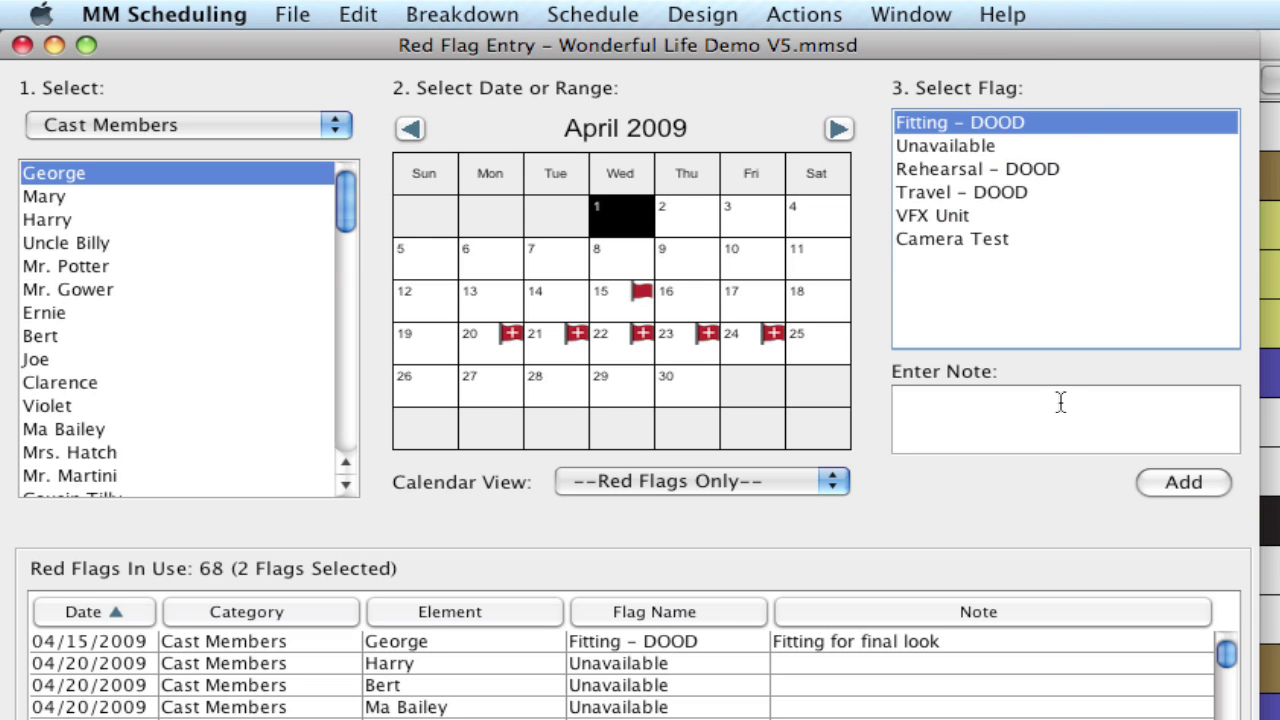
{"action": "left_click", "coordinate": [1205, 484]}
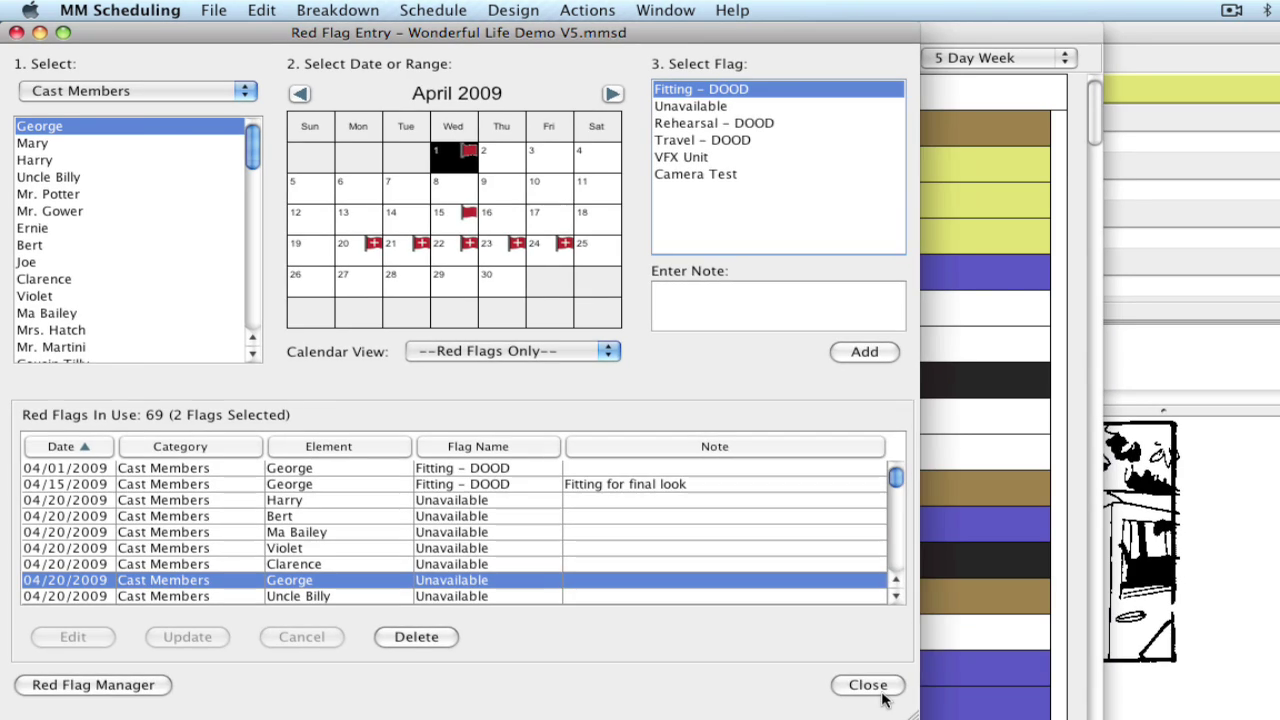
{"action": "left_click", "coordinate": [1117, 719]}
View the Day Out of Days report for the Cast Members category
{"action": "left_click", "coordinate": [212, 12]}
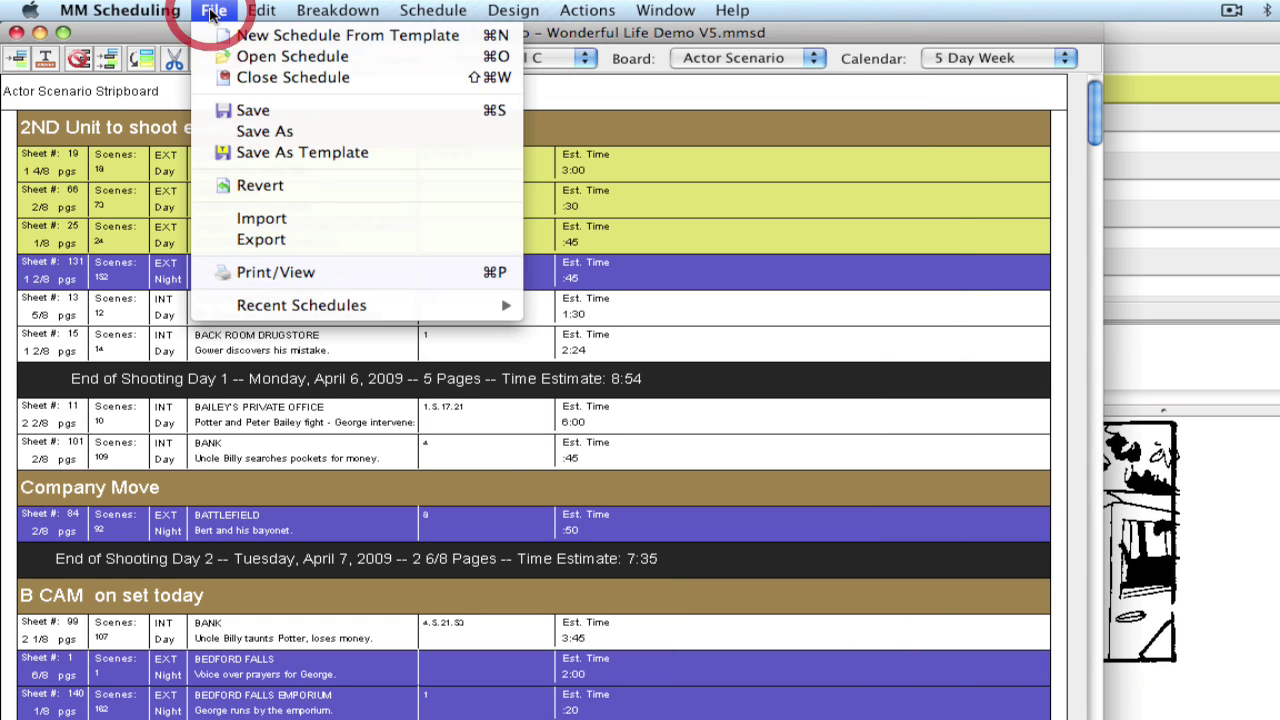
{"action": "left_click", "coordinate": [230, 272]}
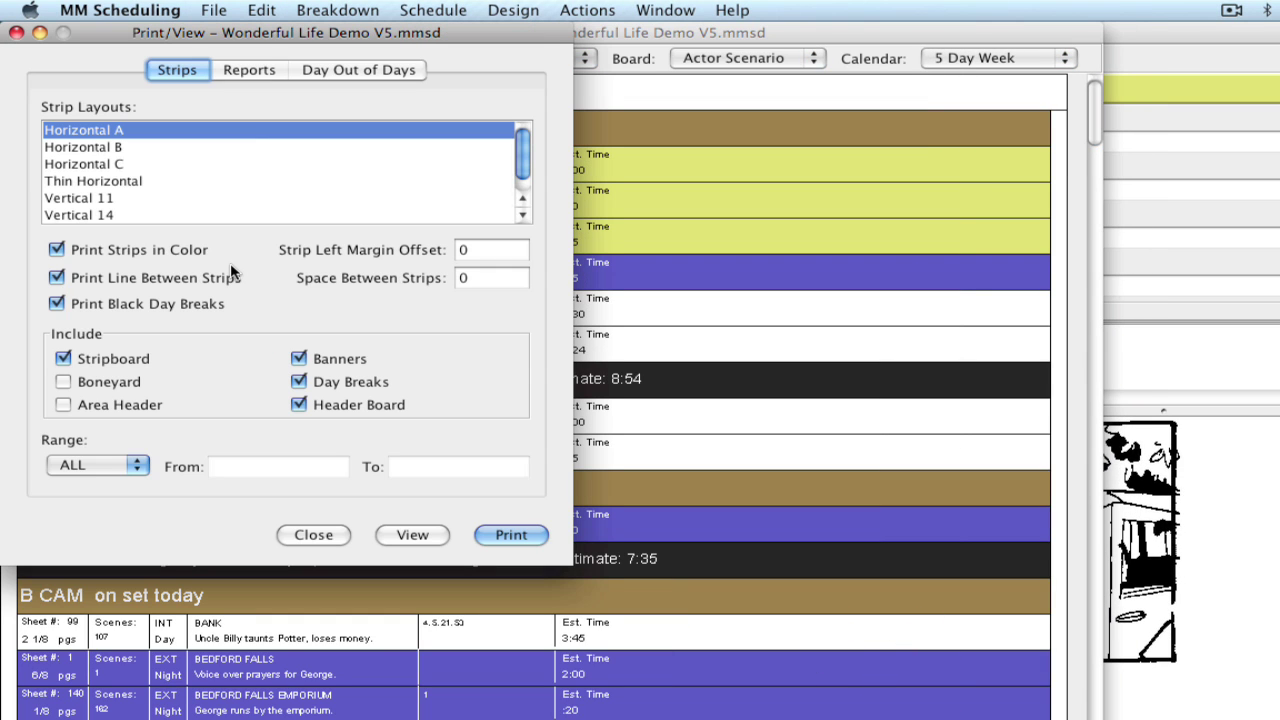
{"action": "left_click", "coordinate": [306, 70]}
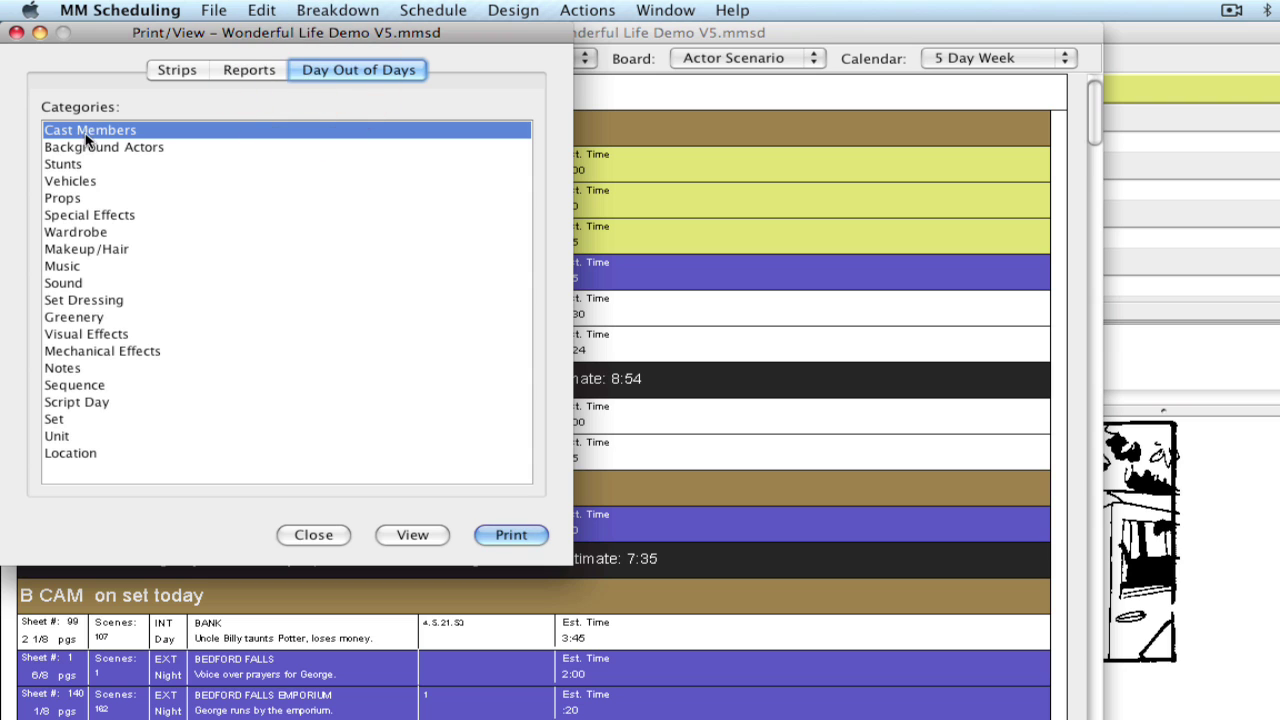
{"action": "left_click", "coordinate": [398, 536]}
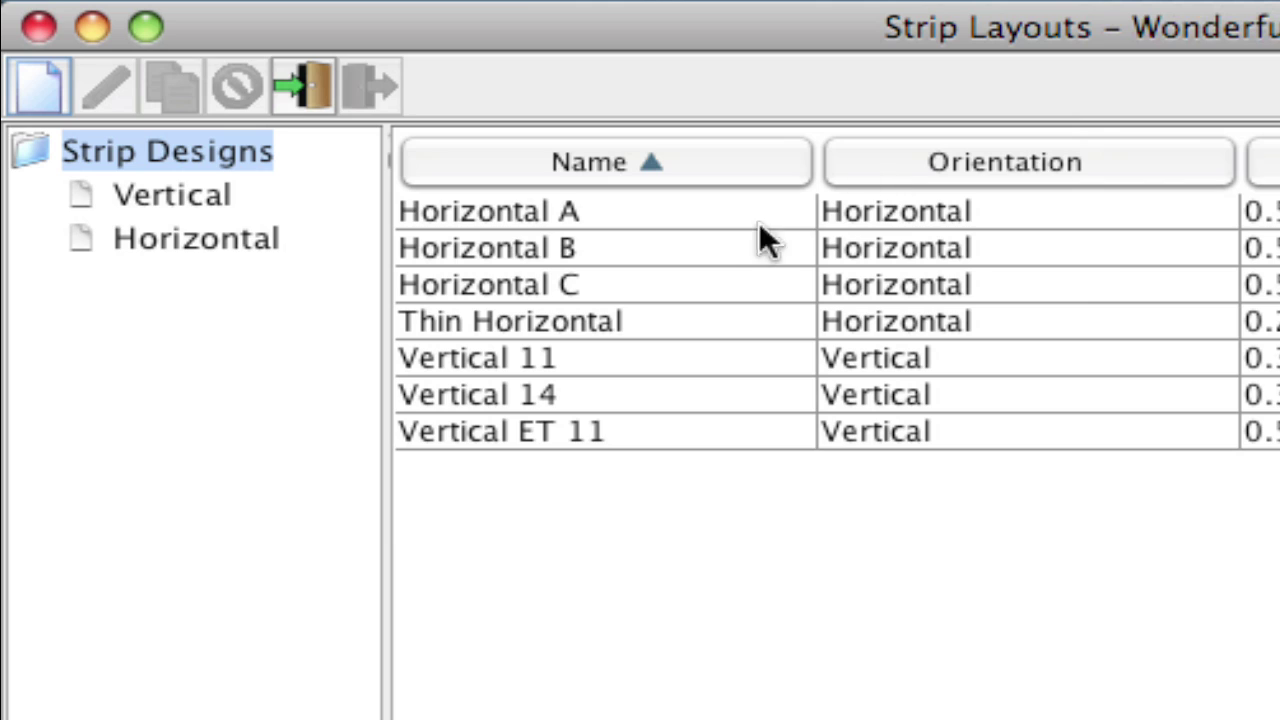
Open the Horizontal C strip design, examine its Red Flag field at 200% zoom, and close the designer
{"action": "double_click", "coordinate": [672, 285]}
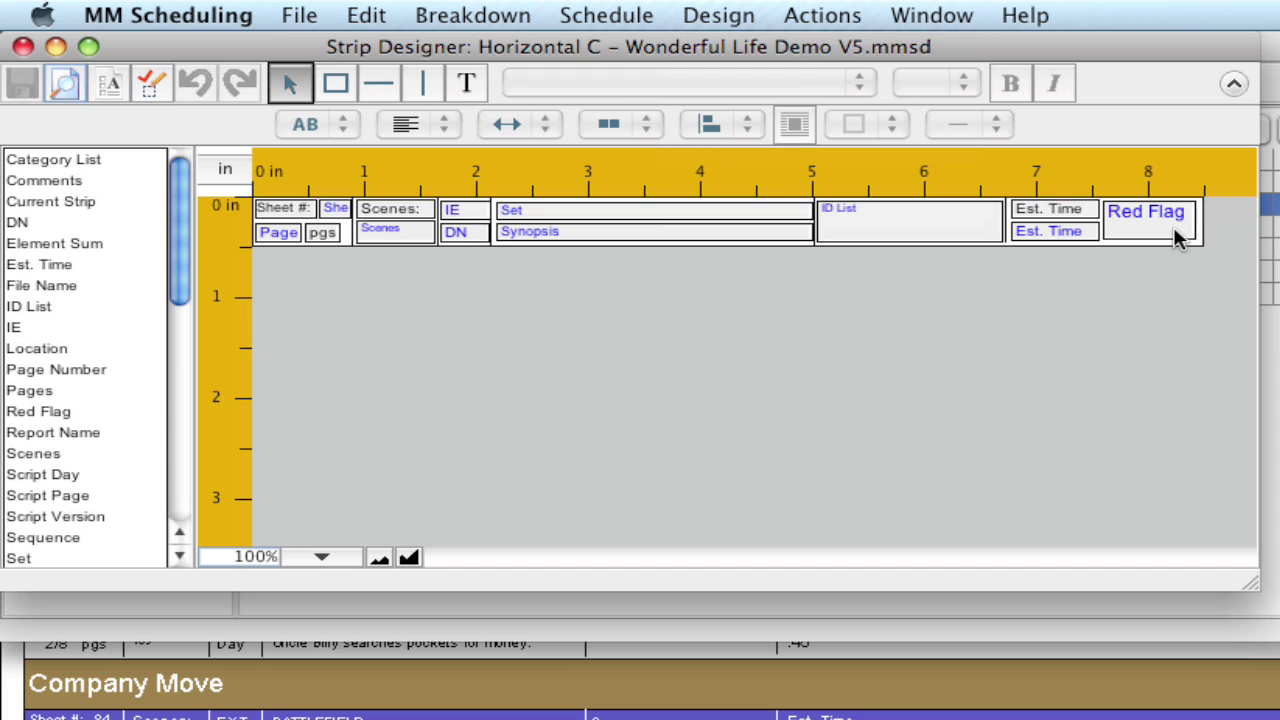
{"action": "left_click", "coordinate": [410, 558]}
{"action": "left_click", "coordinate": [412, 558]}
{"action": "left_click_drag", "start_coordinate": [494, 566], "coordinate": [933, 587]}
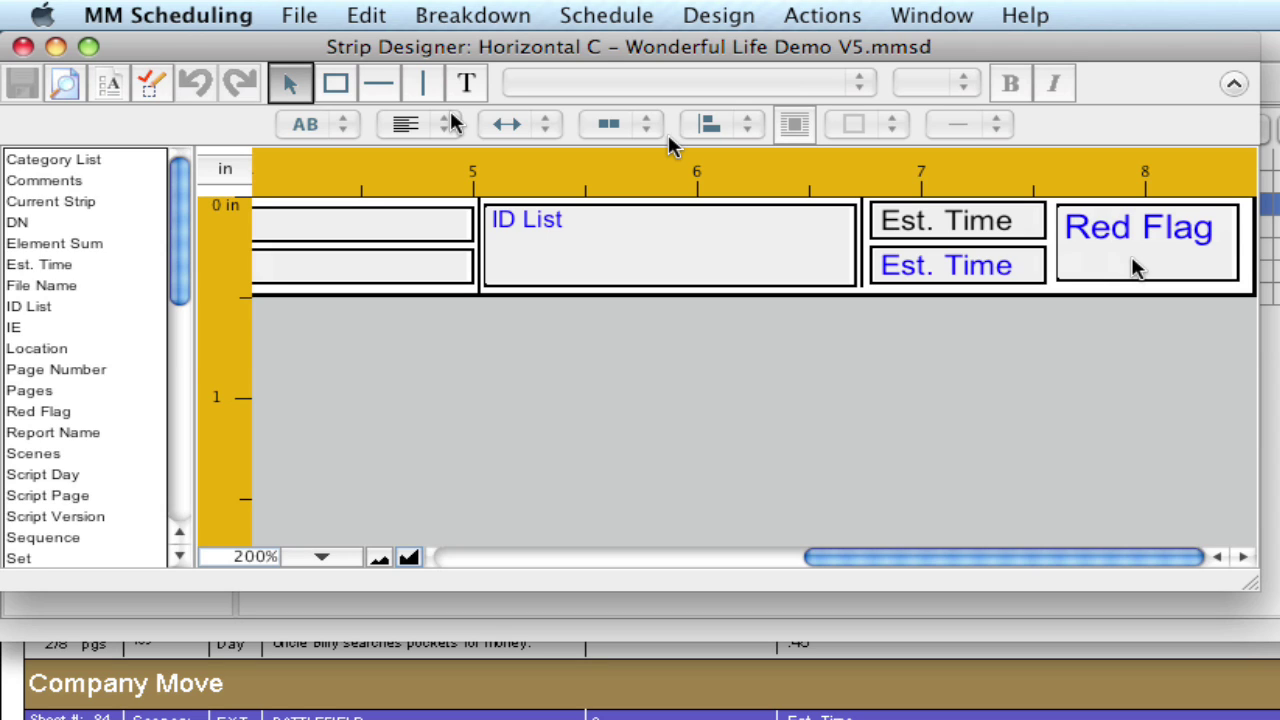
{"action": "left_click", "coordinate": [19, 48]}
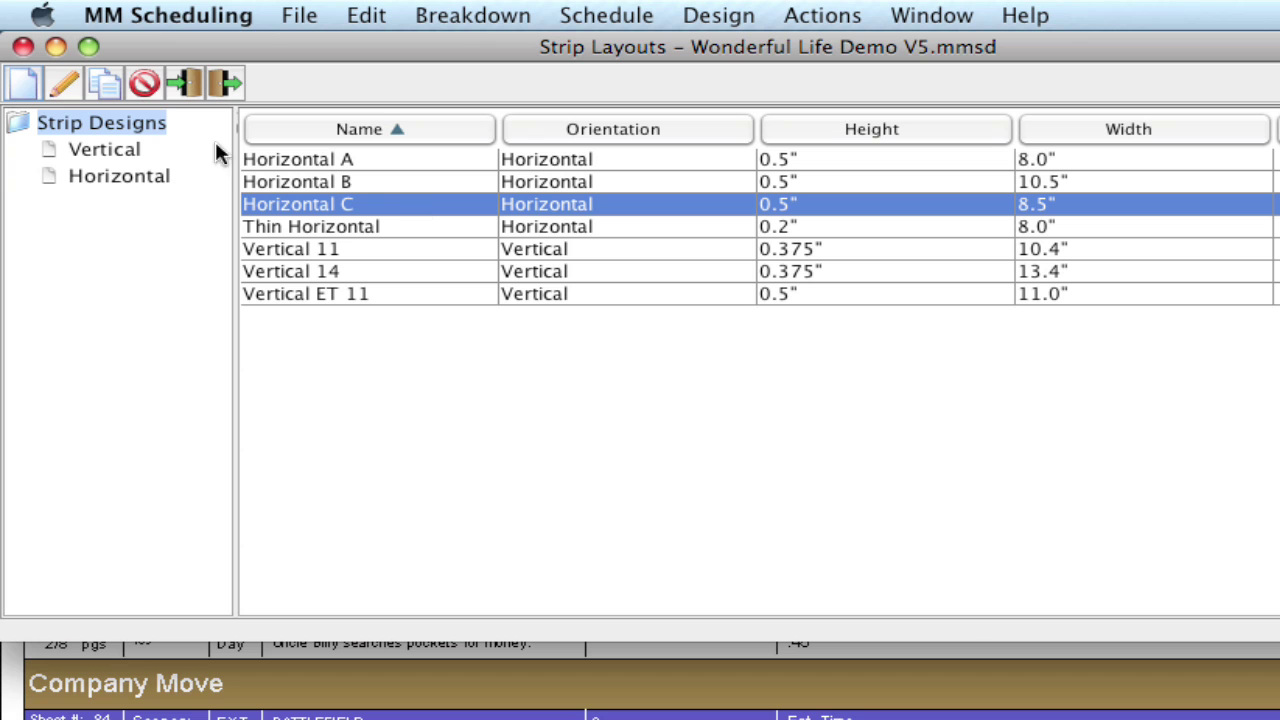
Duplicate the Horizontal C strip design as "Horizontal C No Red Flag"
{"action": "left_click", "coordinate": [112, 83]}
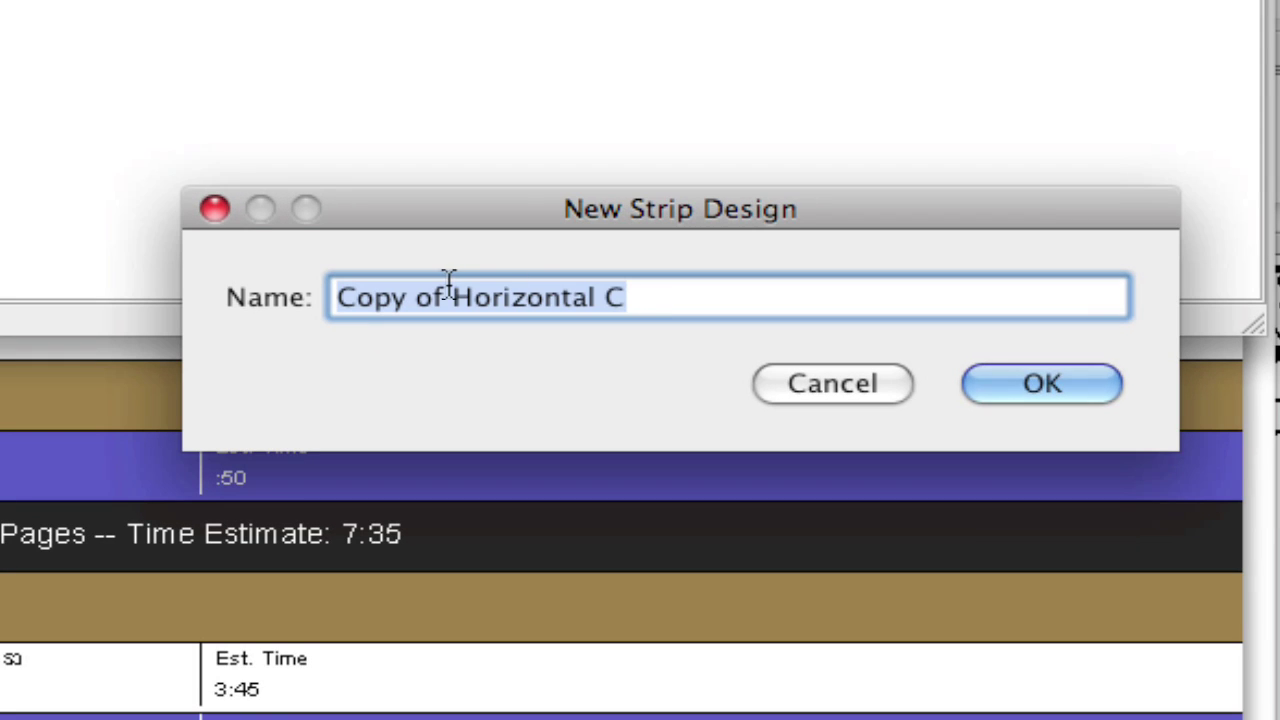
{"action": "left_click", "coordinate": [450, 290]}
{"action": "left_click_drag", "start_coordinate": [450, 290], "coordinate": [148, 298]}
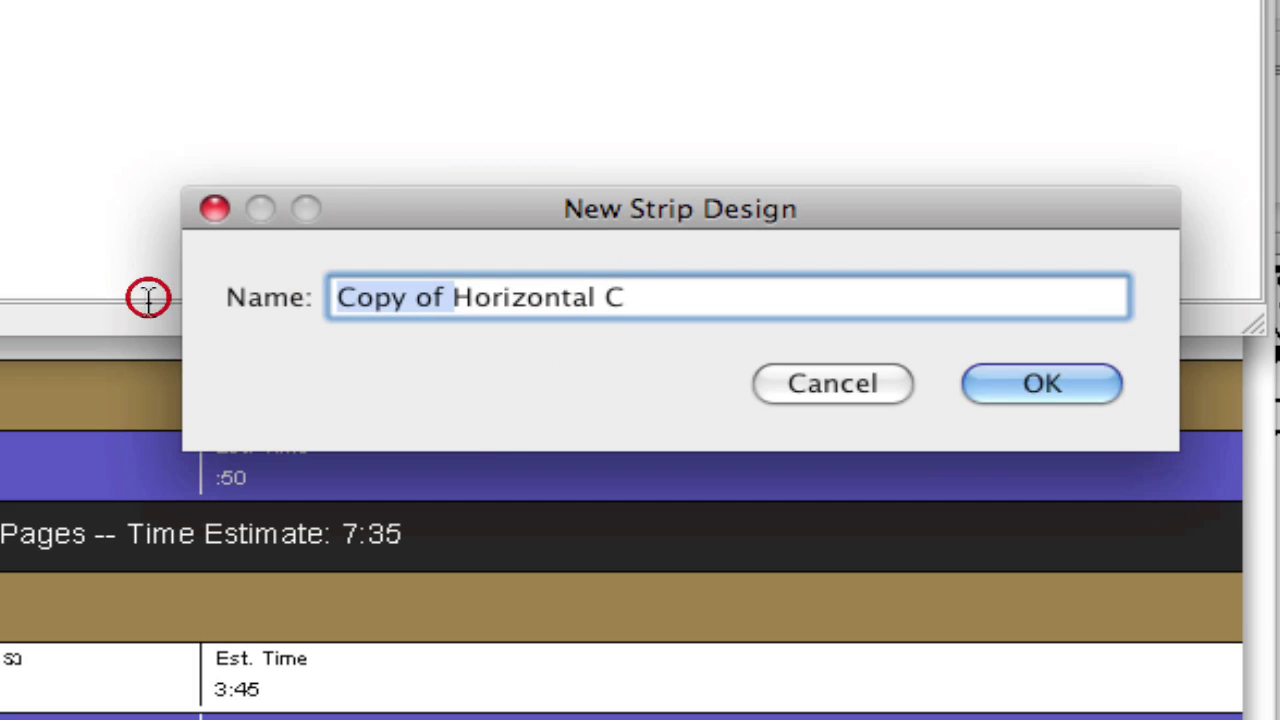
{"action": "key", "text": "BackSpace"}
{"action": "left_click", "coordinate": [586, 306]}
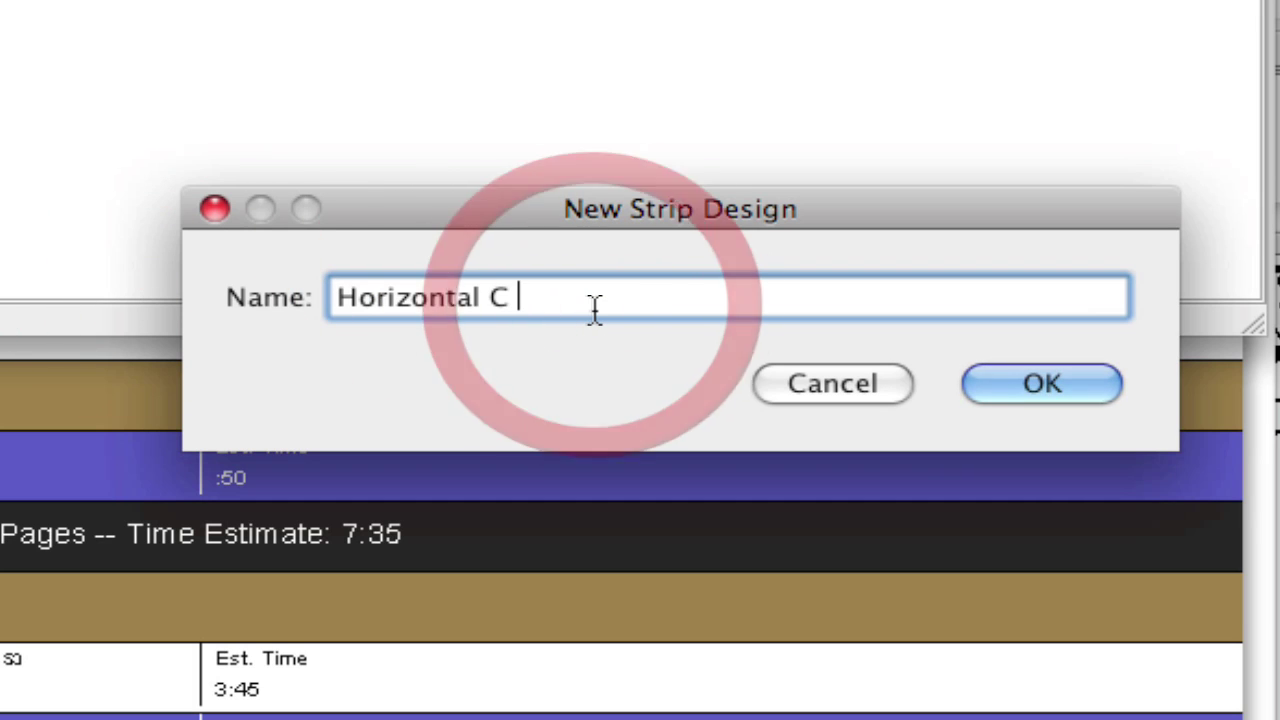
{"action": "type", "text": "No Red Fl"}
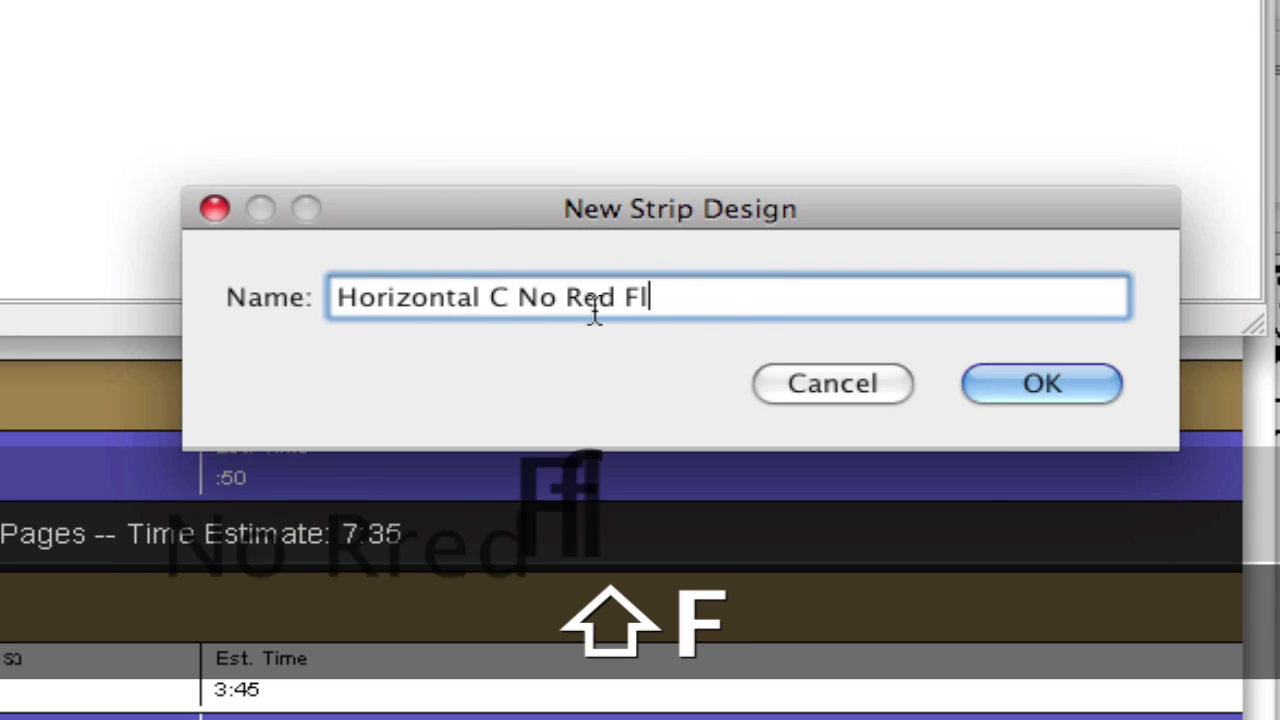
{"action": "type", "text": "ag"}
{"action": "left_click", "coordinate": [1046, 385]}
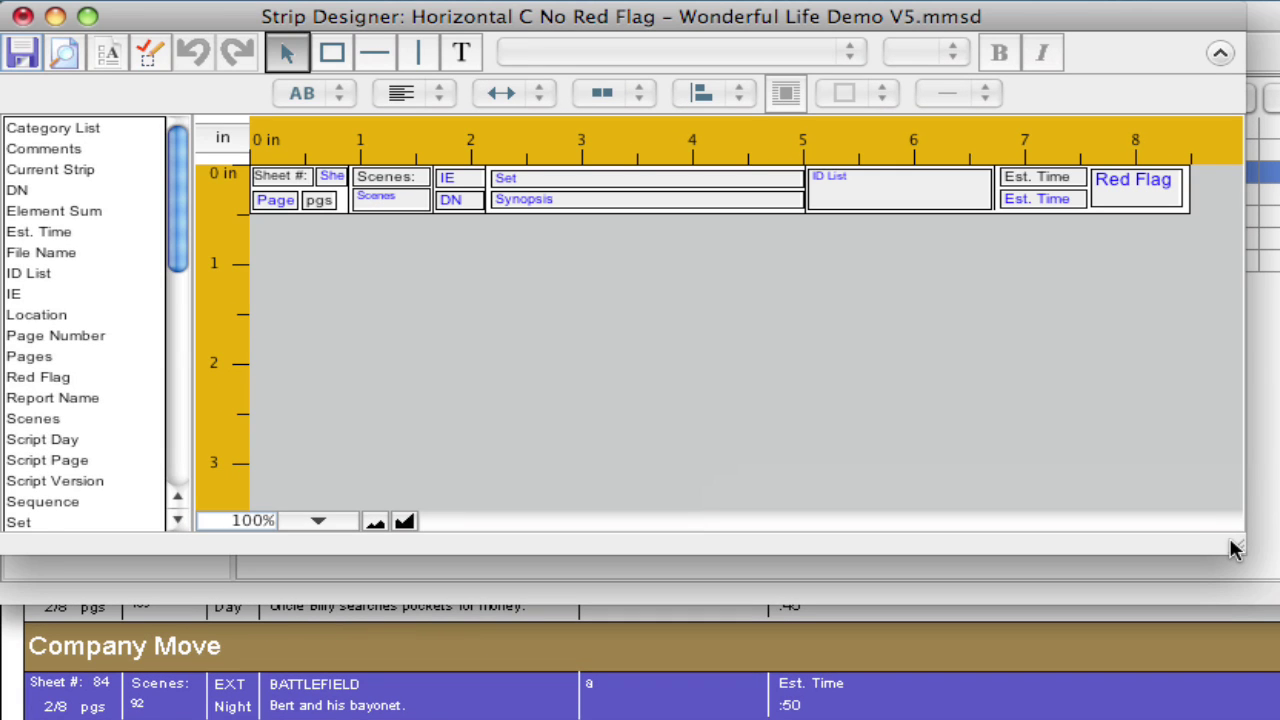
Delete the Red Flag field from the Horizontal C No Red Flag design, then save and close it
{"action": "left_click", "coordinate": [1157, 203]}
{"action": "key", "text": "Delete"}
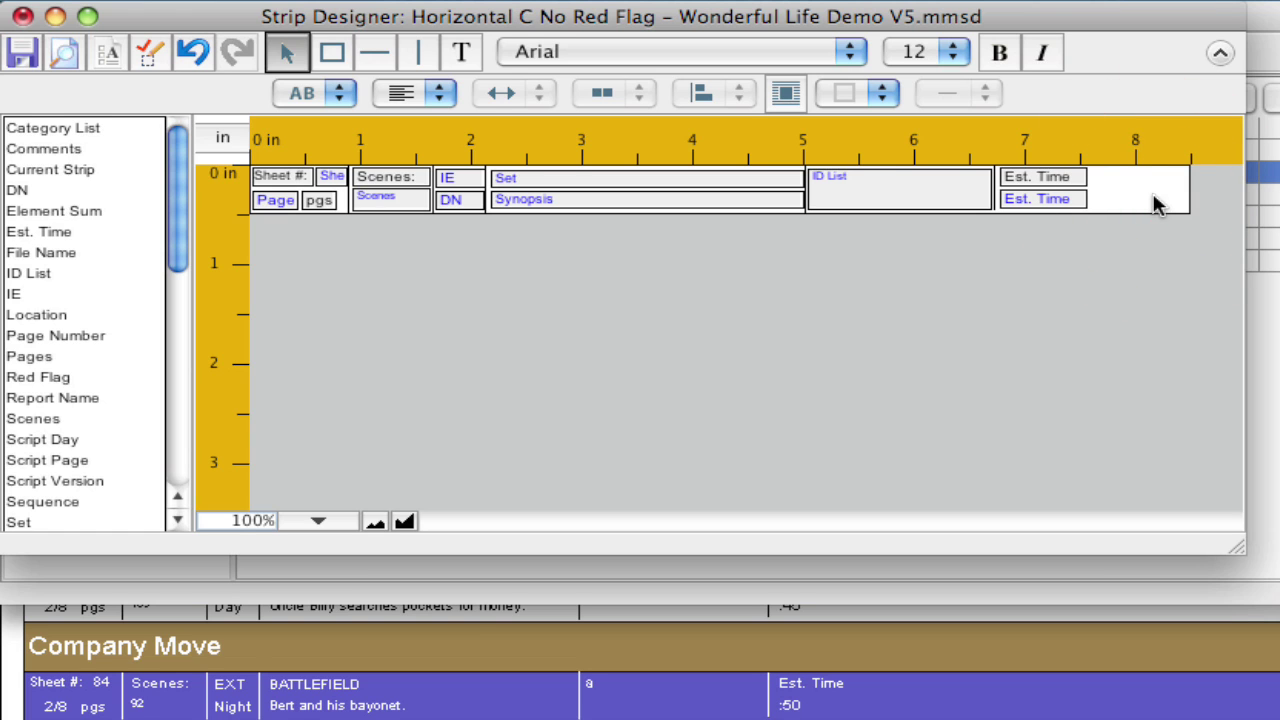
{"action": "left_click", "coordinate": [22, 51]}
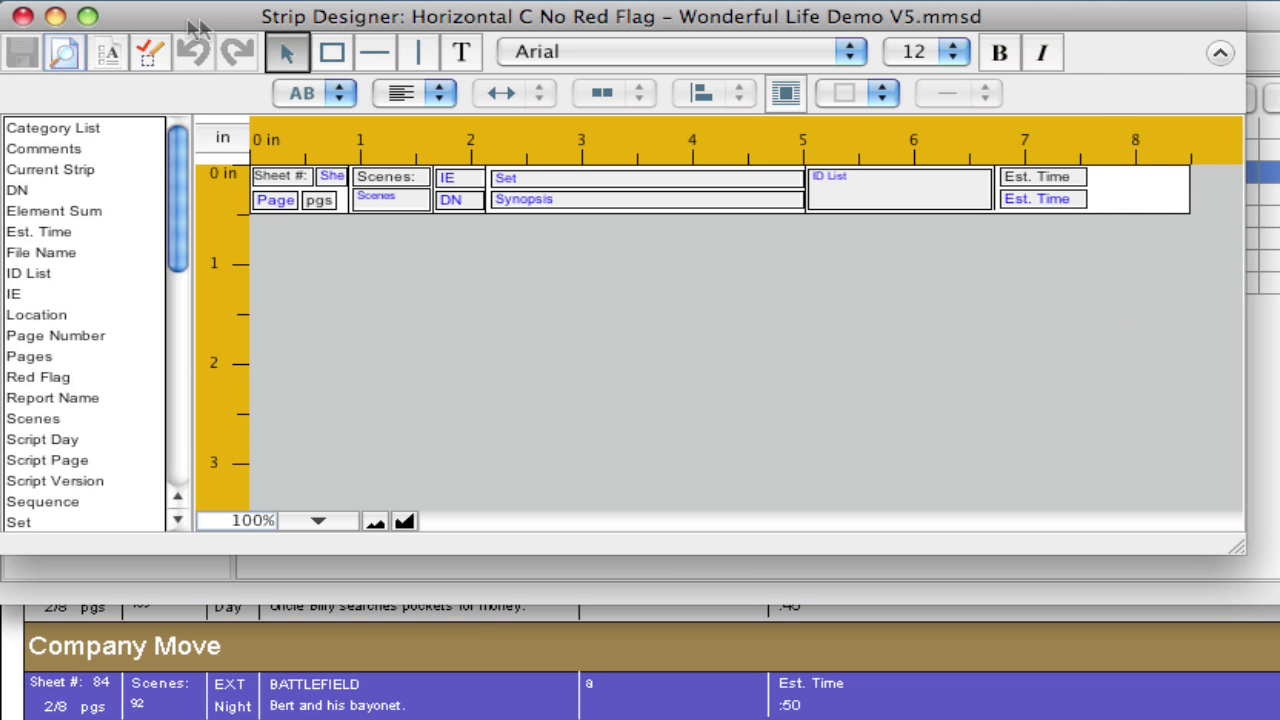
{"action": "left_click", "coordinate": [22, 16]}
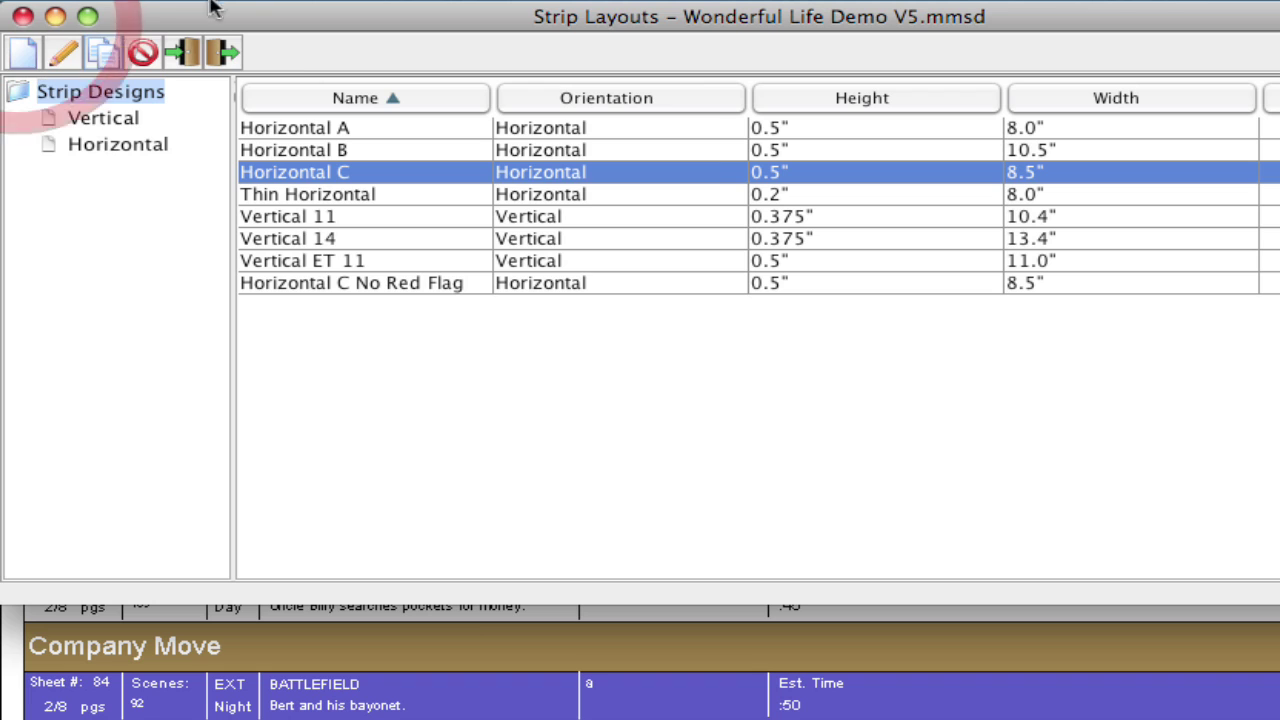
Look at the strip print options with the Horizontal C No Red Flag layout selected, and close them
{"action": "left_click", "coordinate": [215, 2]}
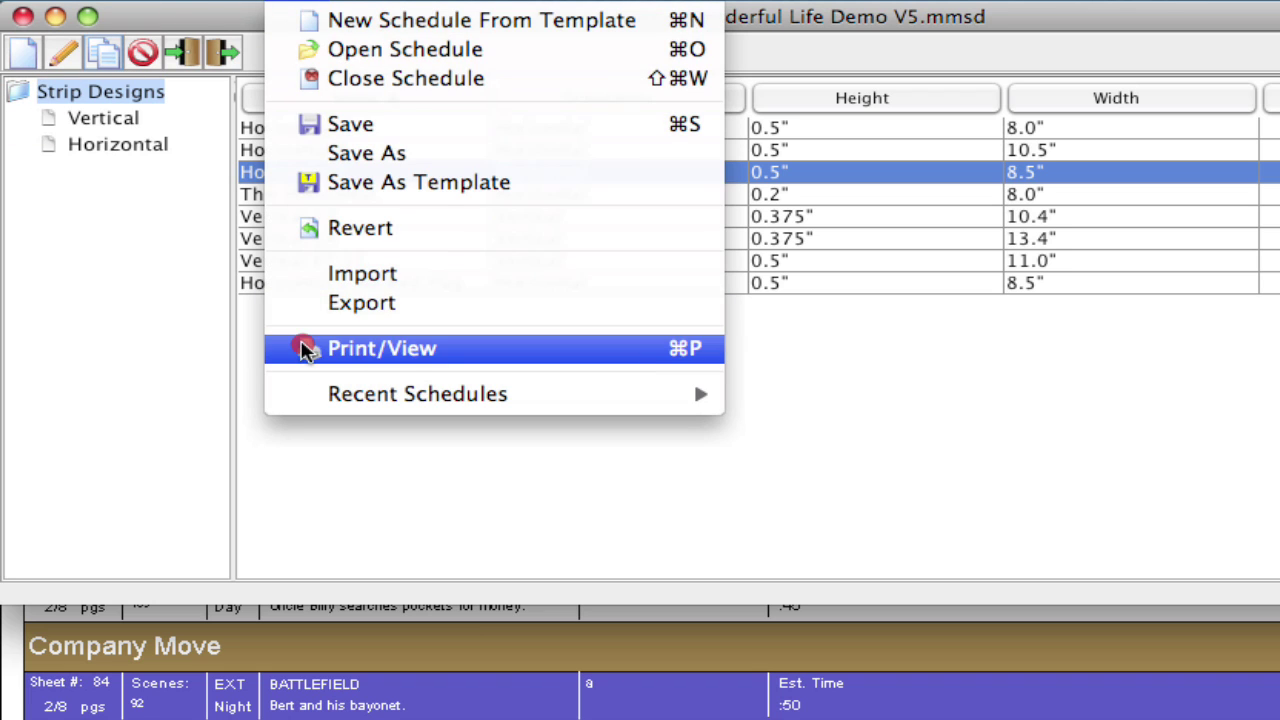
{"action": "left_click", "coordinate": [305, 350]}
{"action": "left_click", "coordinate": [156, 200]}
{"action": "left_click", "coordinate": [132, 221]}
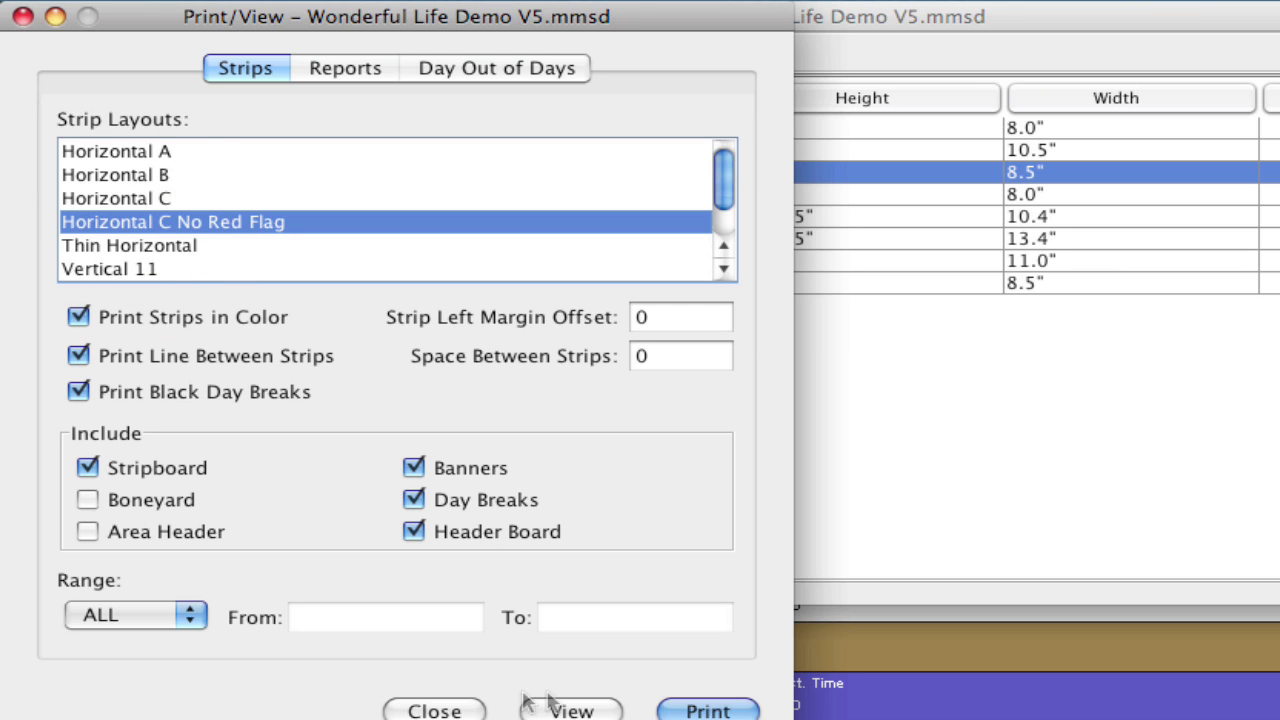
{"action": "left_click", "coordinate": [434, 708]}
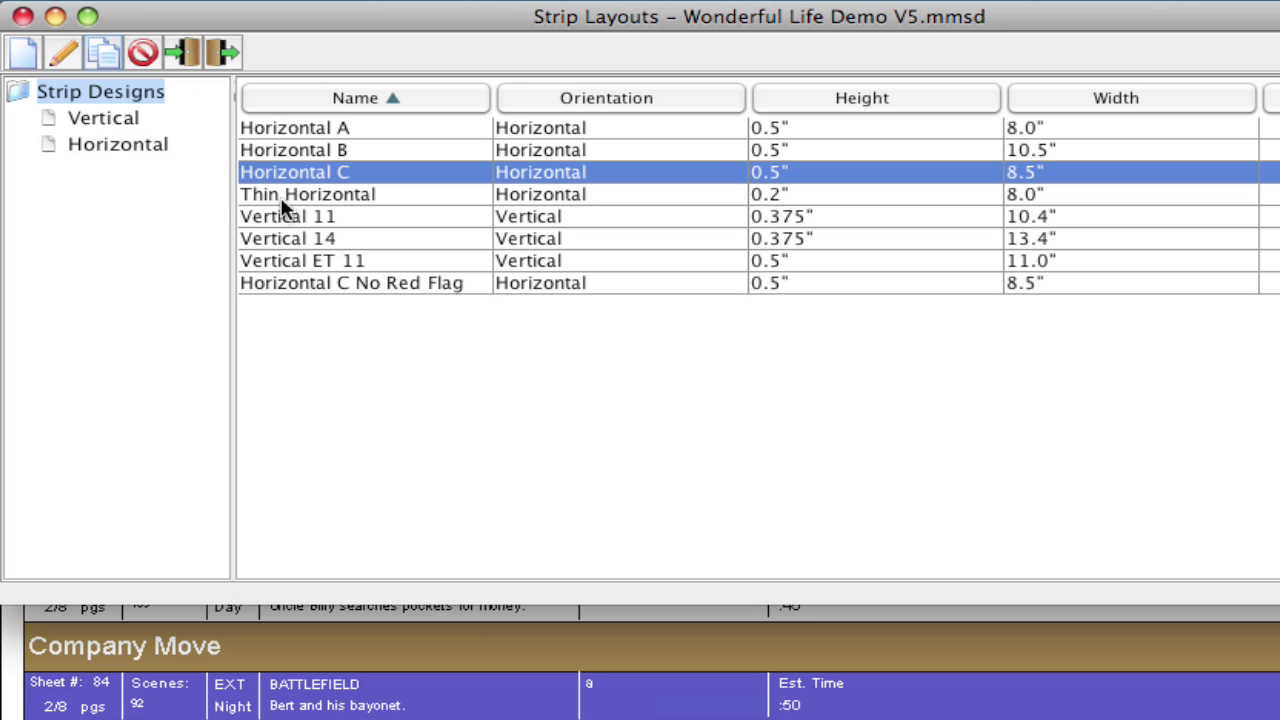
Reopen the Horizontal C No Red Flag design and place a Red Flag field in the empty space beside Est. Time
{"action": "left_click", "coordinate": [270, 283]}
{"action": "double_click", "coordinate": [270, 283]}
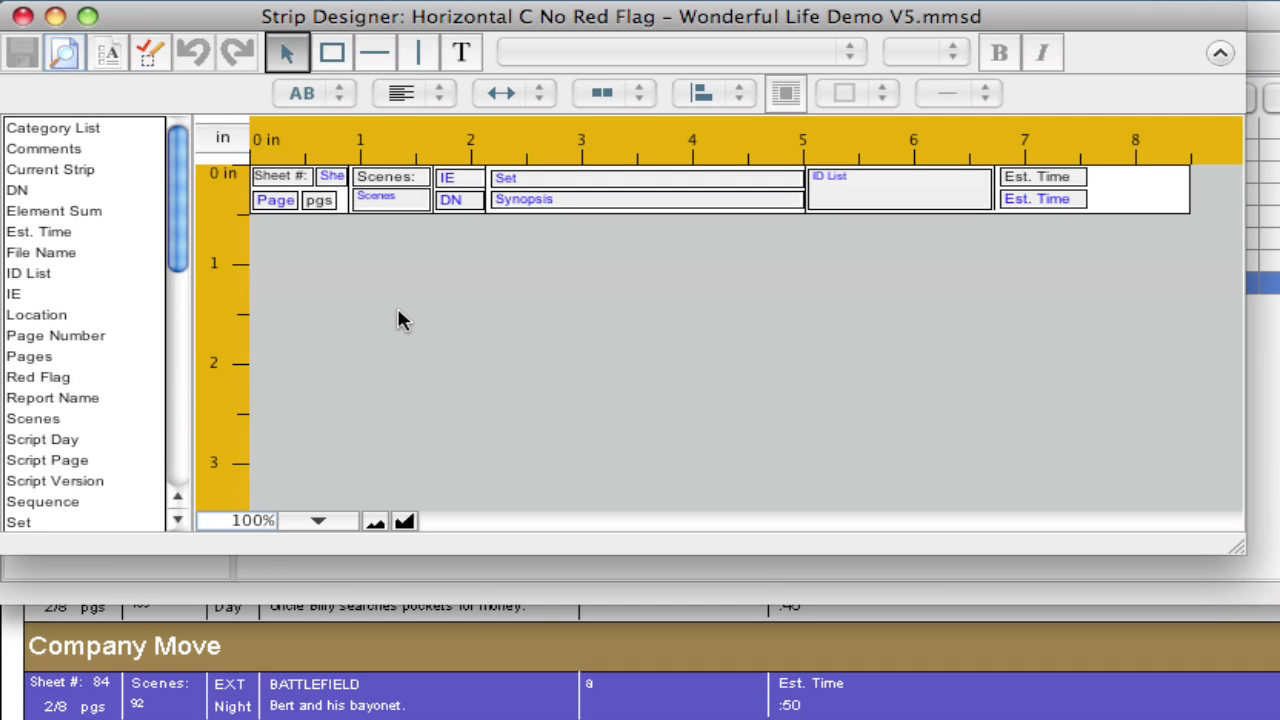
{"action": "left_click", "coordinate": [43, 379]}
{"action": "left_click_drag", "start_coordinate": [43, 380], "coordinate": [1093, 175]}
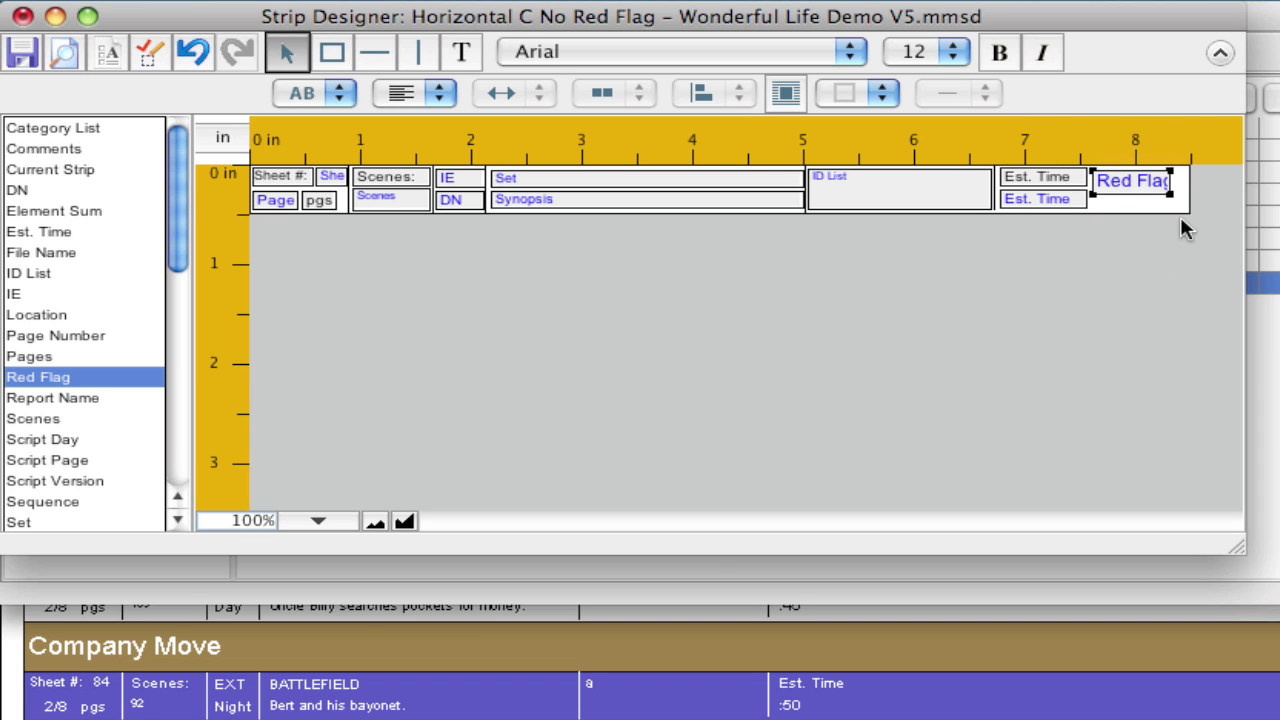
Enlarge the Red Flag field to about 0.8 in wide and 0.4 in high, filling the end of the strip
{"action": "left_click", "coordinate": [404, 521]}
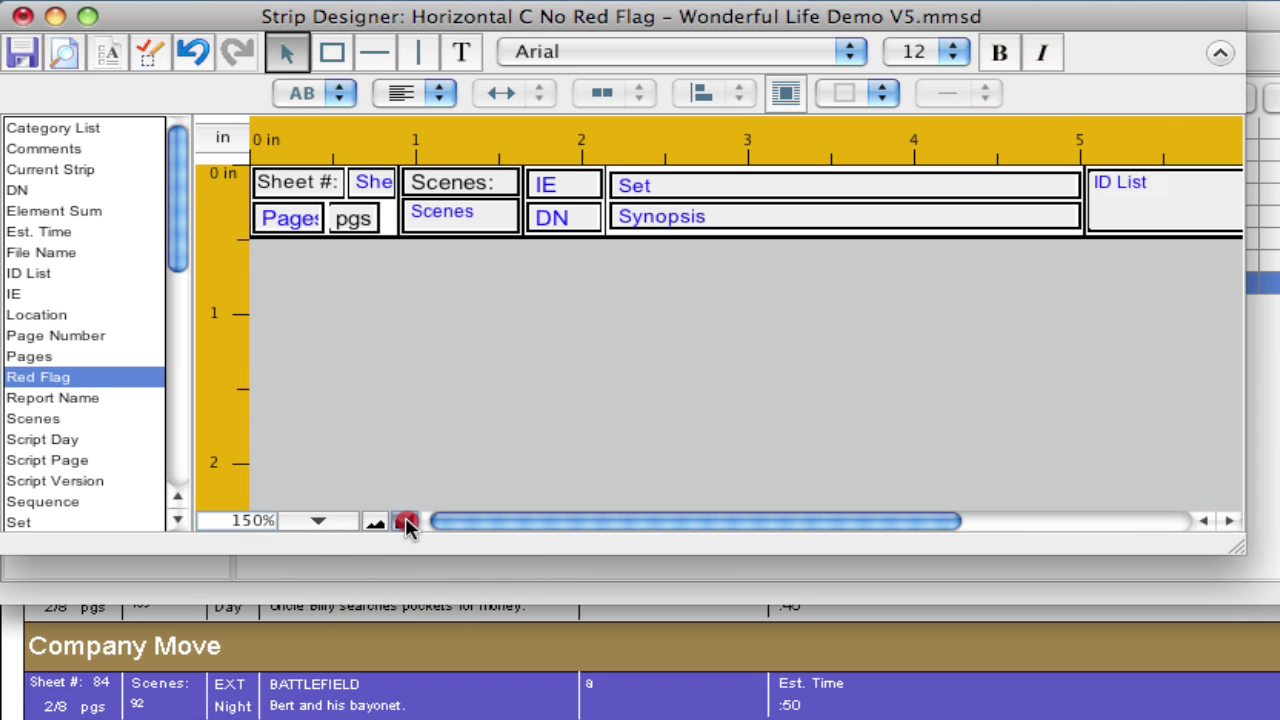
{"action": "left_click", "coordinate": [404, 521]}
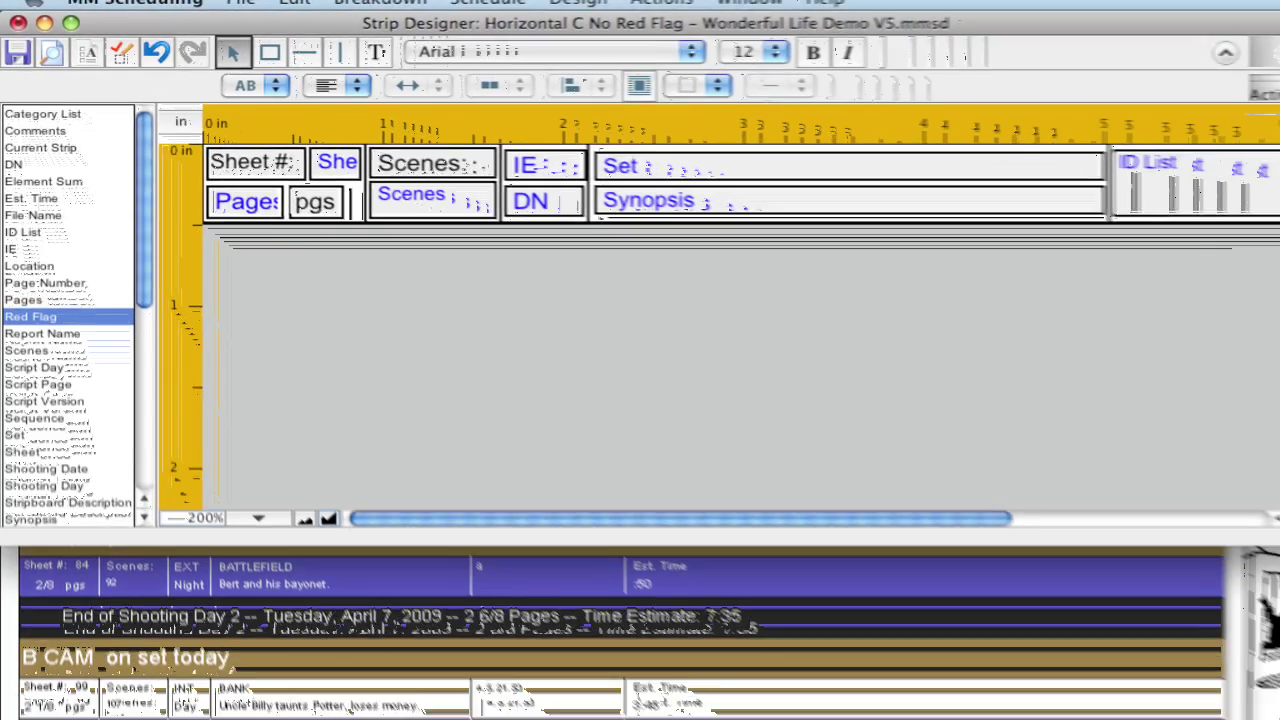
{"action": "left_click_drag", "start_coordinate": [1094, 460], "coordinate": [1155, 473]}
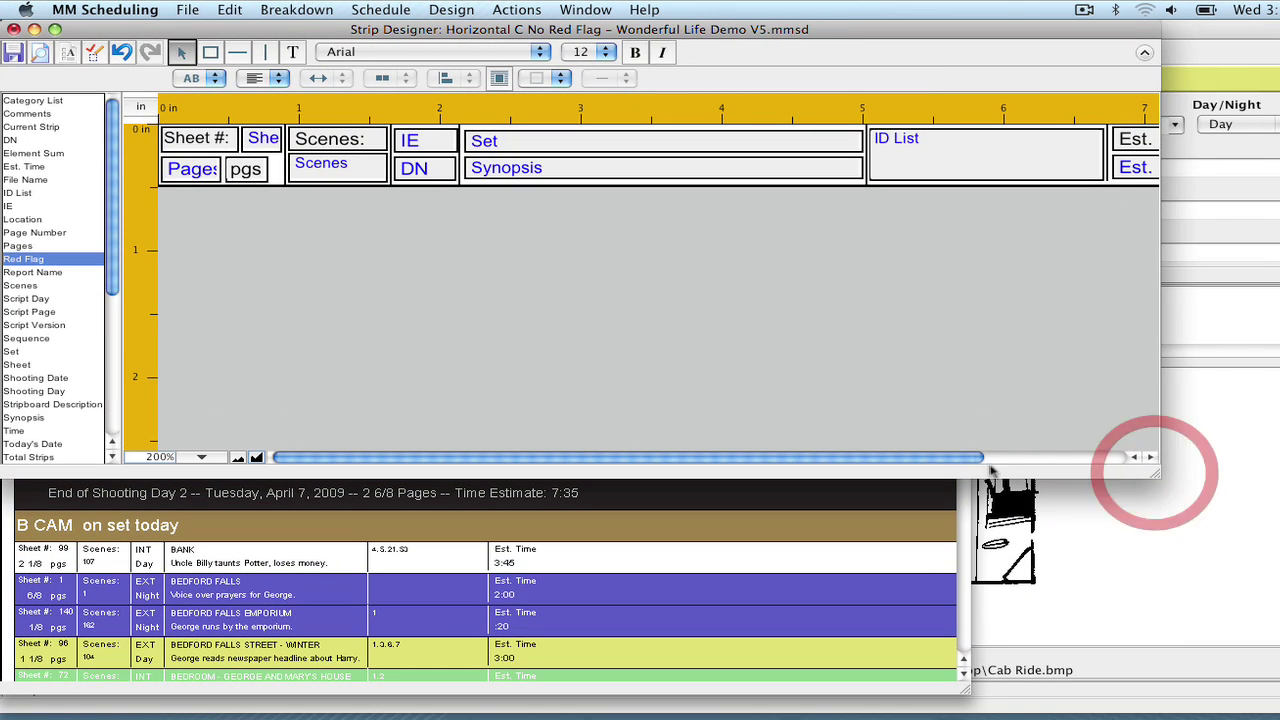
{"action": "left_click_drag", "start_coordinate": [951, 459], "coordinate": [1170, 457]}
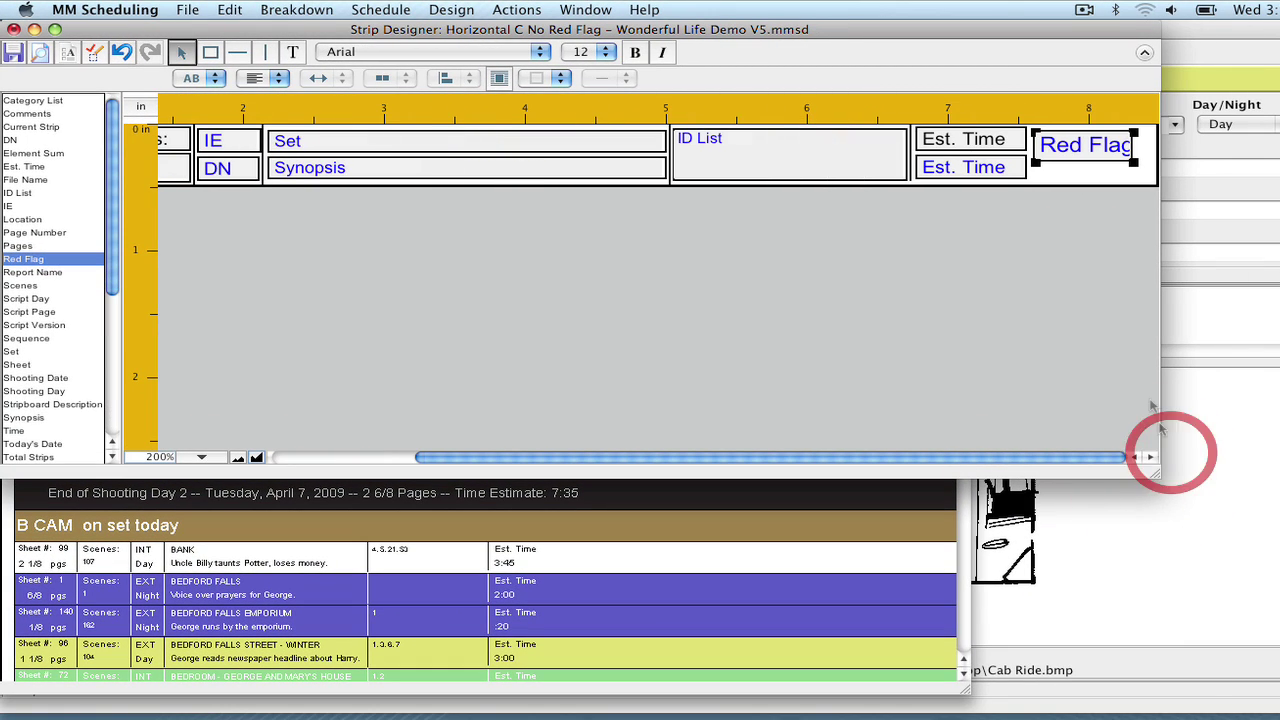
{"action": "left_click", "coordinate": [1090, 150]}
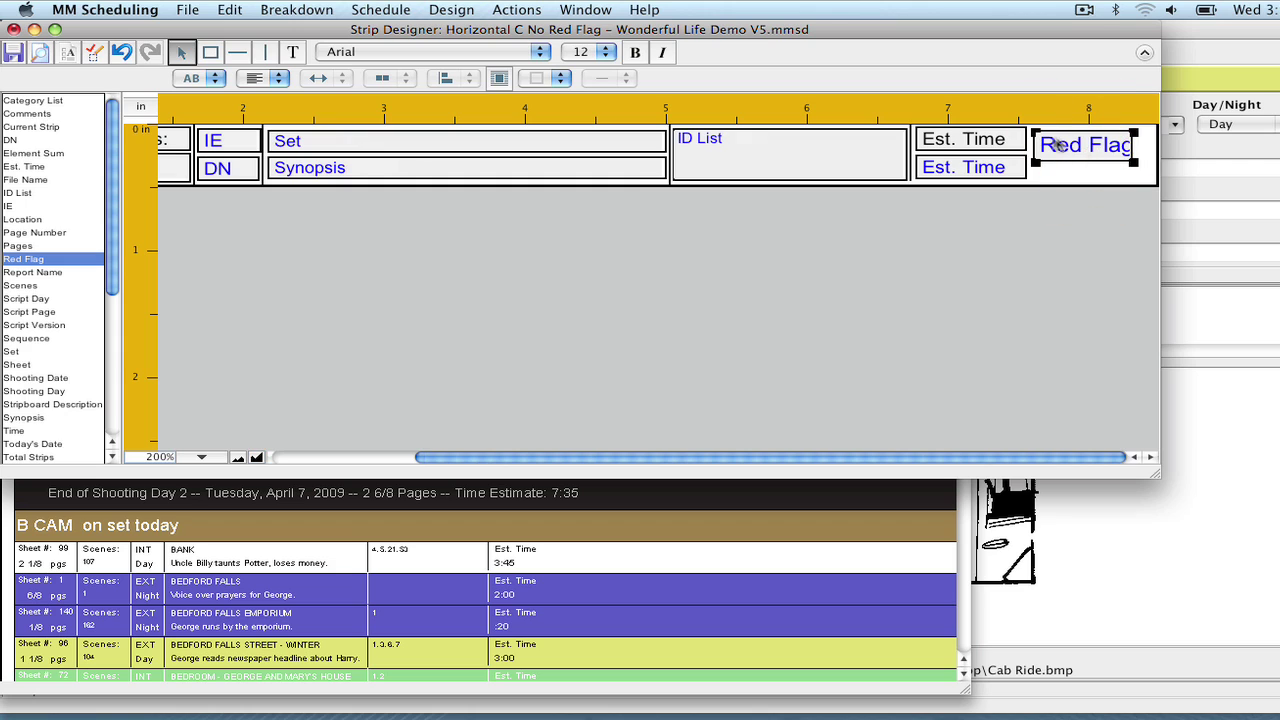
{"action": "left_click_drag", "start_coordinate": [1133, 161], "coordinate": [1148, 178]}
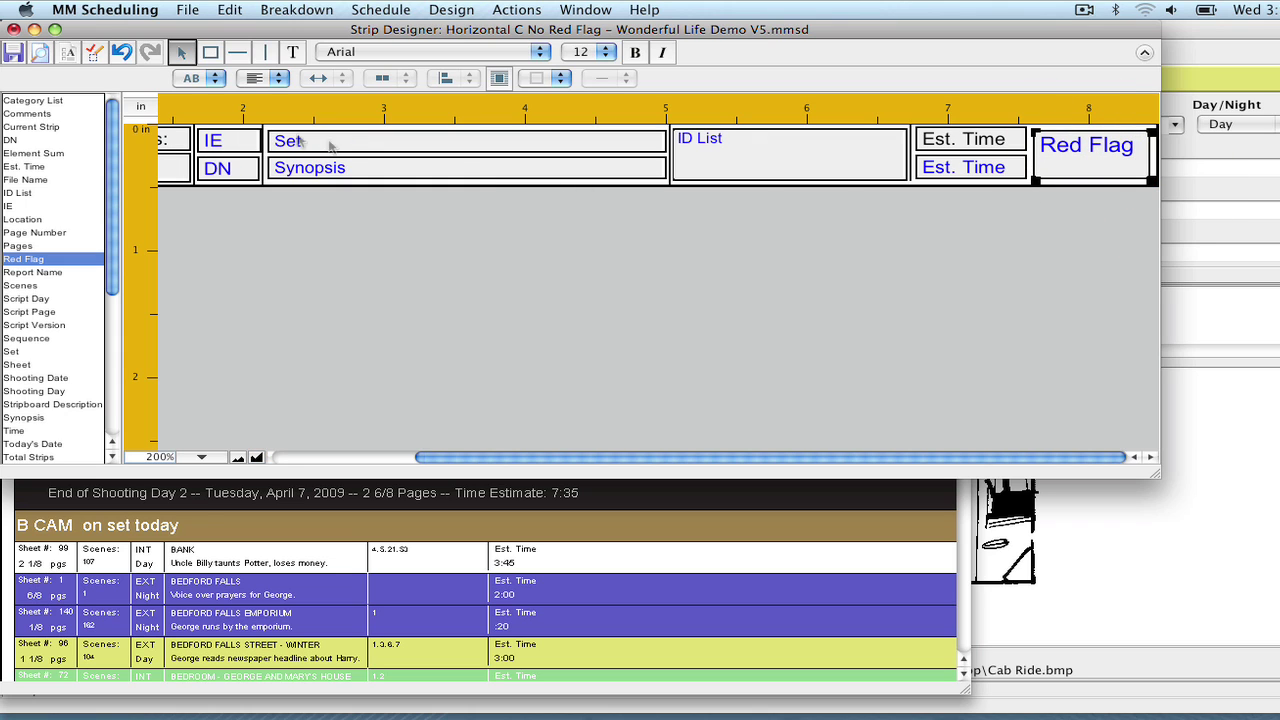
Save the Horizontal C No Red Flag design and page forward through its print preview
{"action": "left_click", "coordinate": [14, 58]}
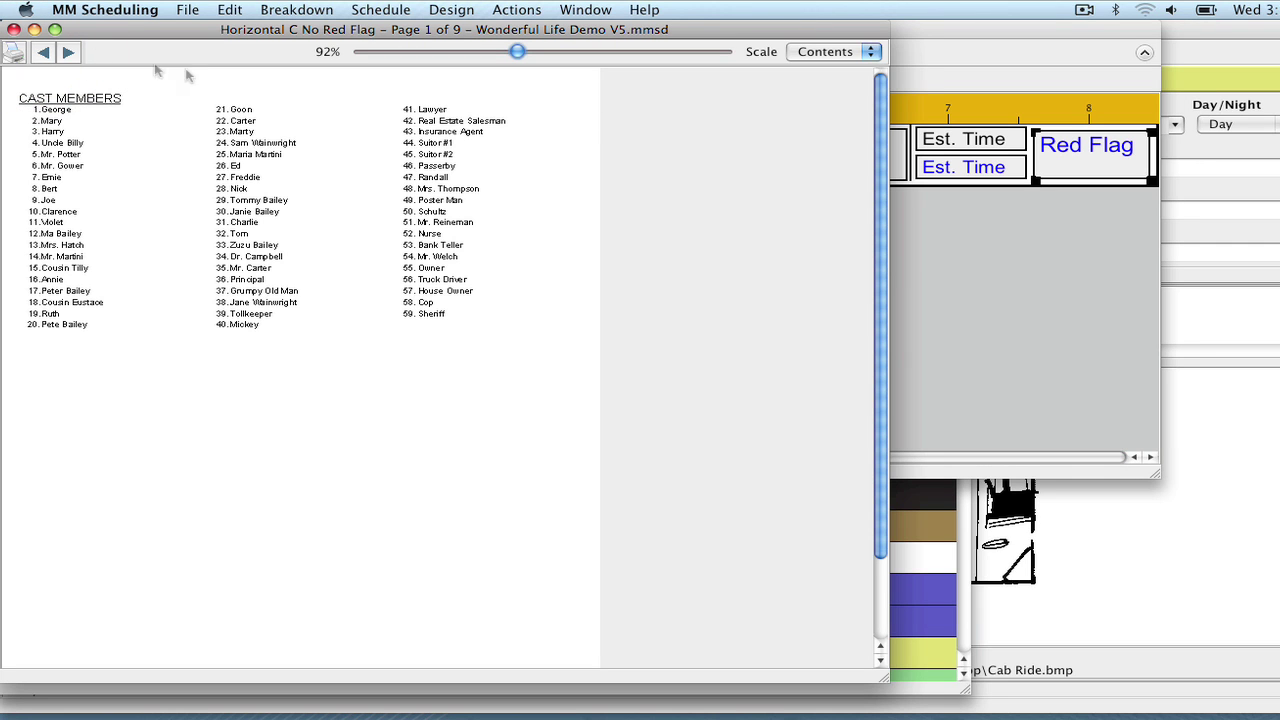
{"action": "left_click", "coordinate": [67, 53]}
{"action": "left_click", "coordinate": [67, 53]}
{"action": "left_click", "coordinate": [67, 53]}
{"action": "left_click", "coordinate": [67, 53]}
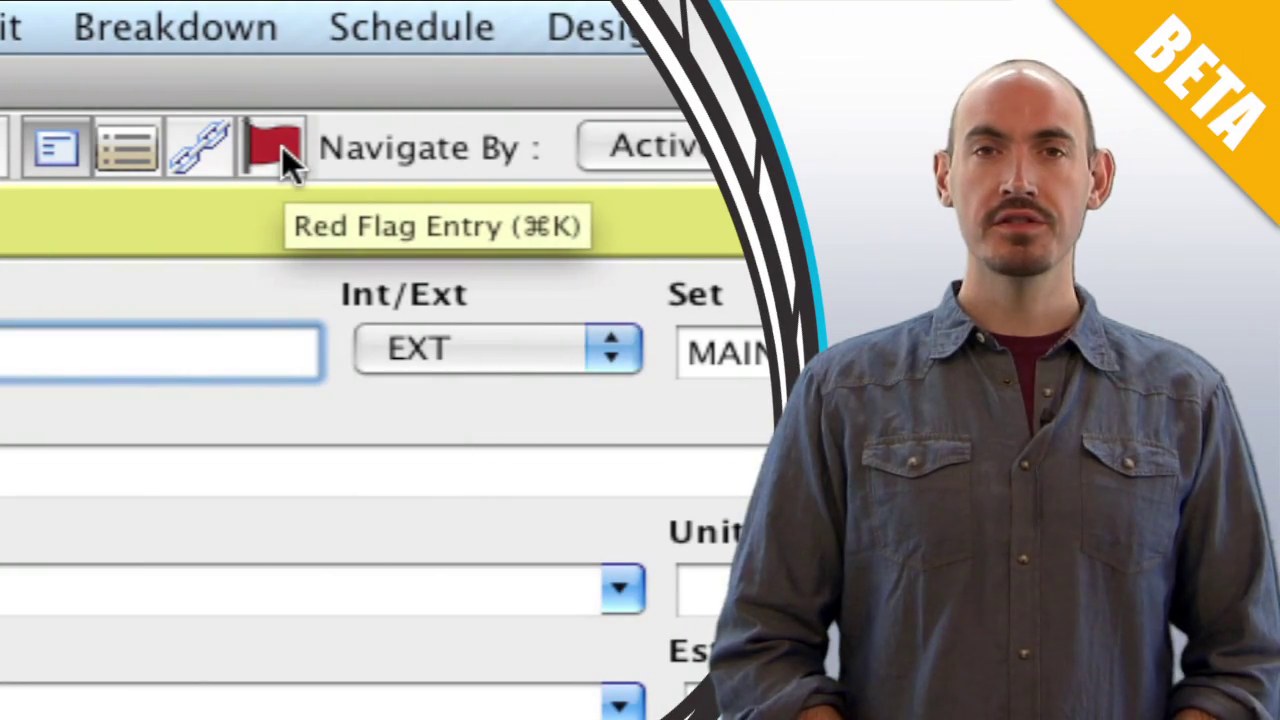
{"action": "left_click", "coordinate": [282, 146]}
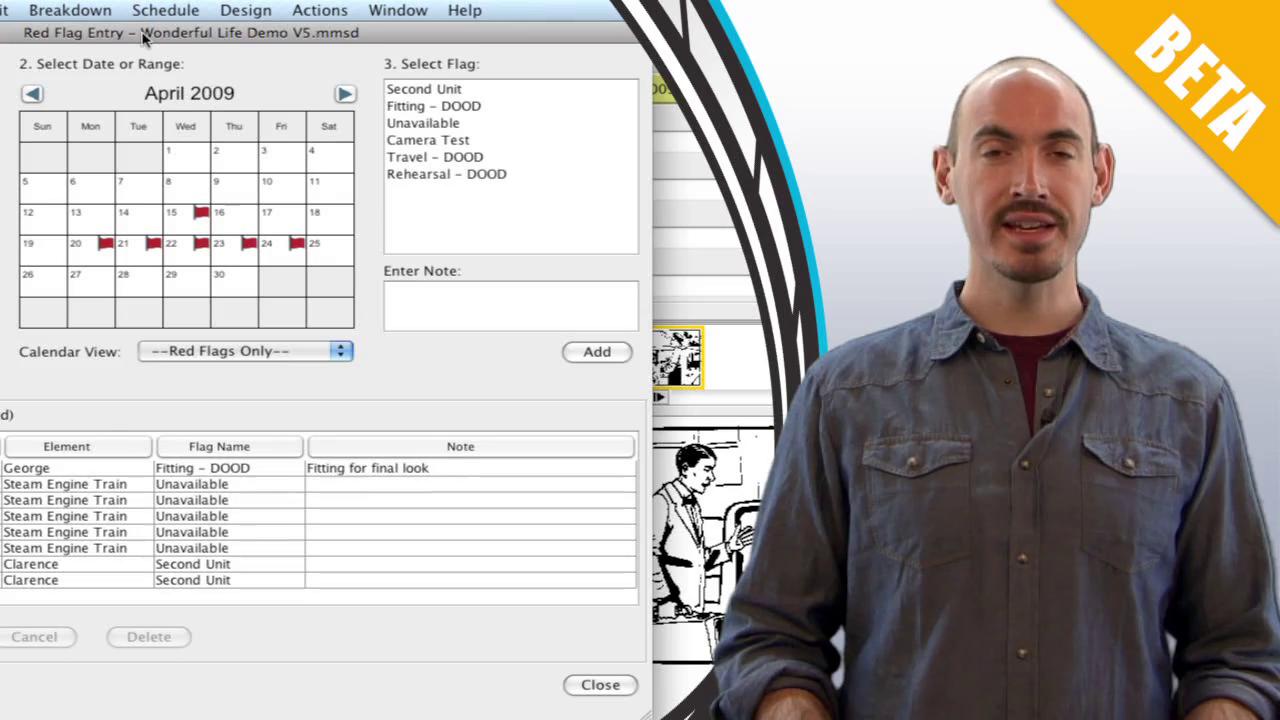